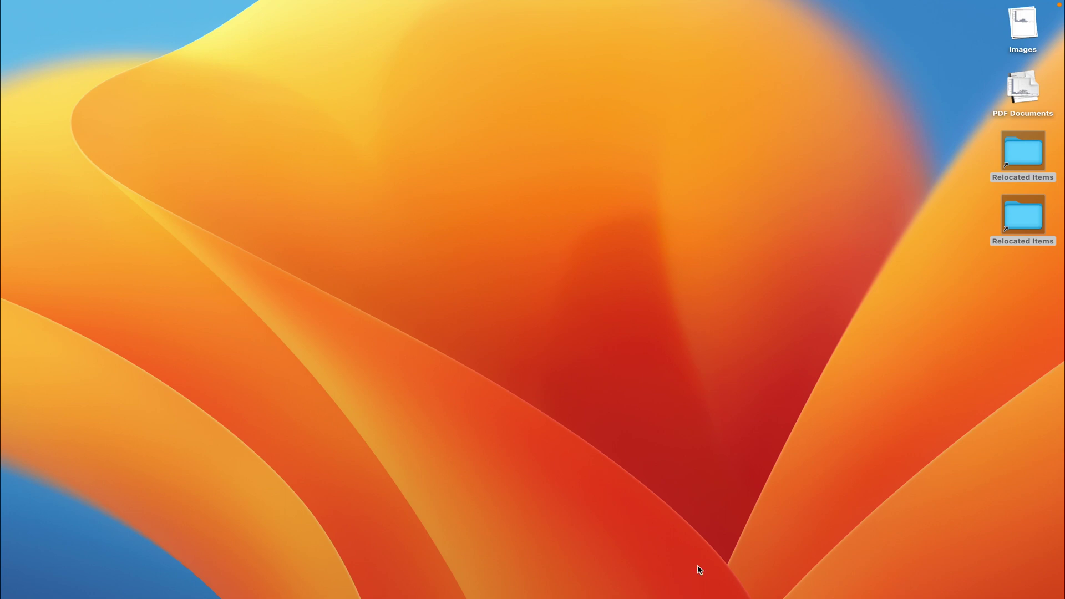
# Open a new iTerm window and change into the test-data folder
pyautogui.click(707, 580)
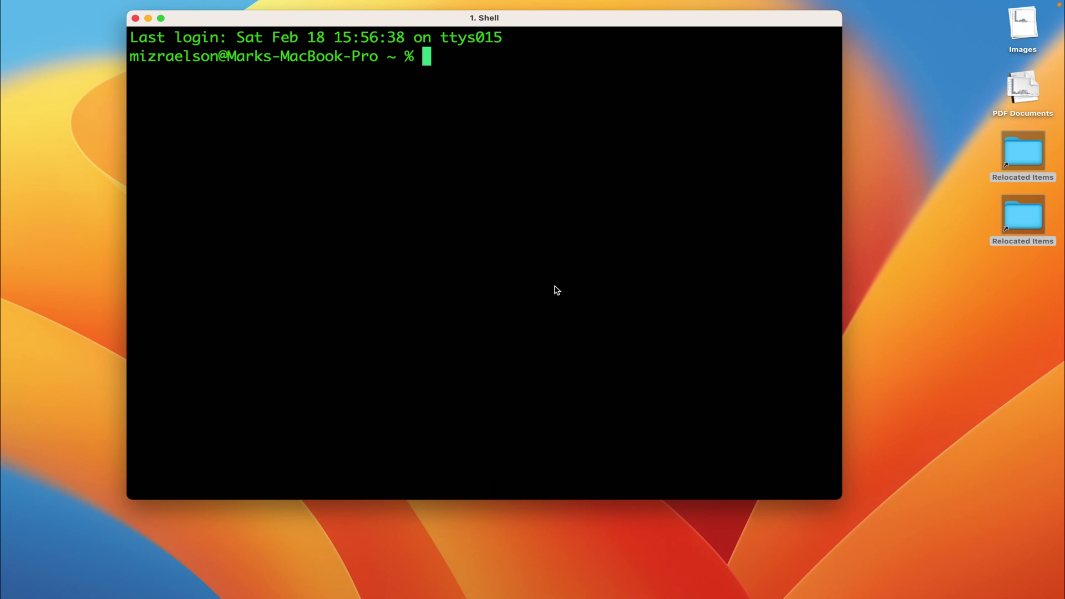
pyautogui.write('cd te')
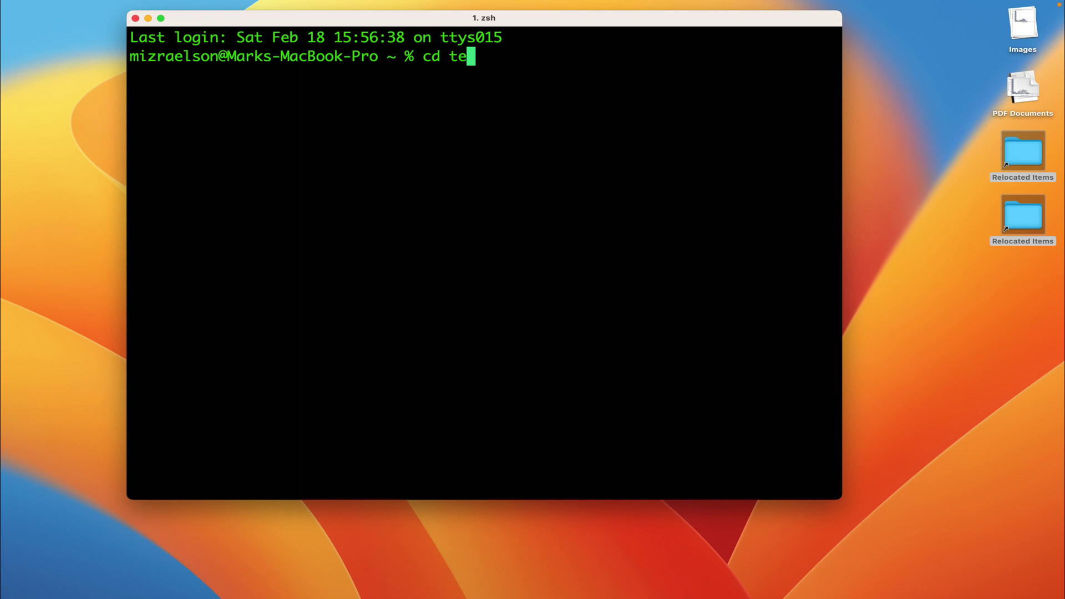
pyautogui.write('st-d')
pyautogui.press('Tab')
pyautogui.press('Return')
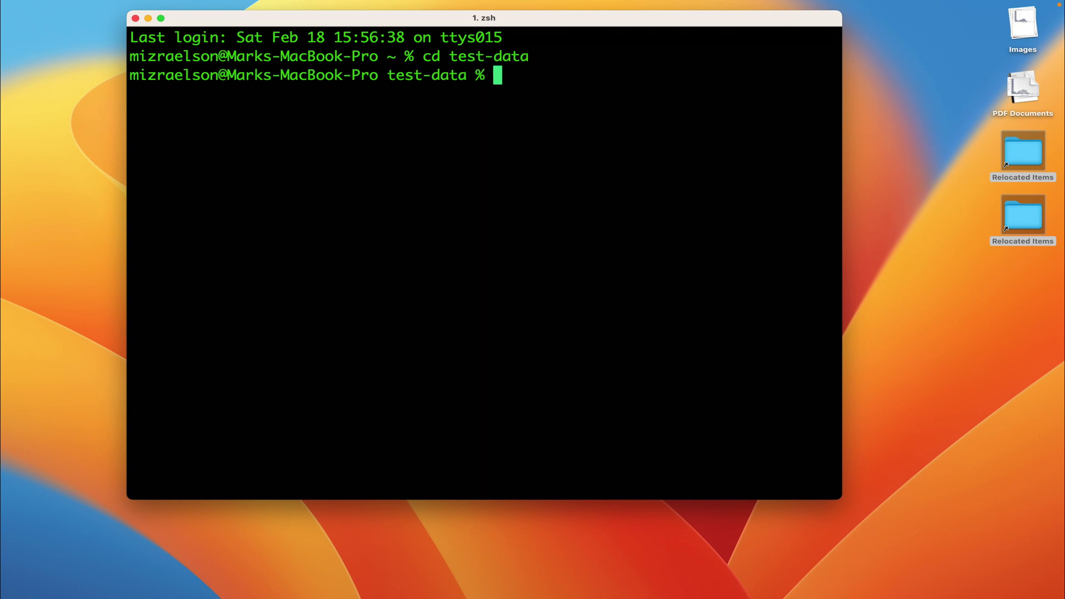
# List the contents of the results folder with ls results
pyautogui.write('ls re')
pyautogui.press('Tab')
pyautogui.press('Return')
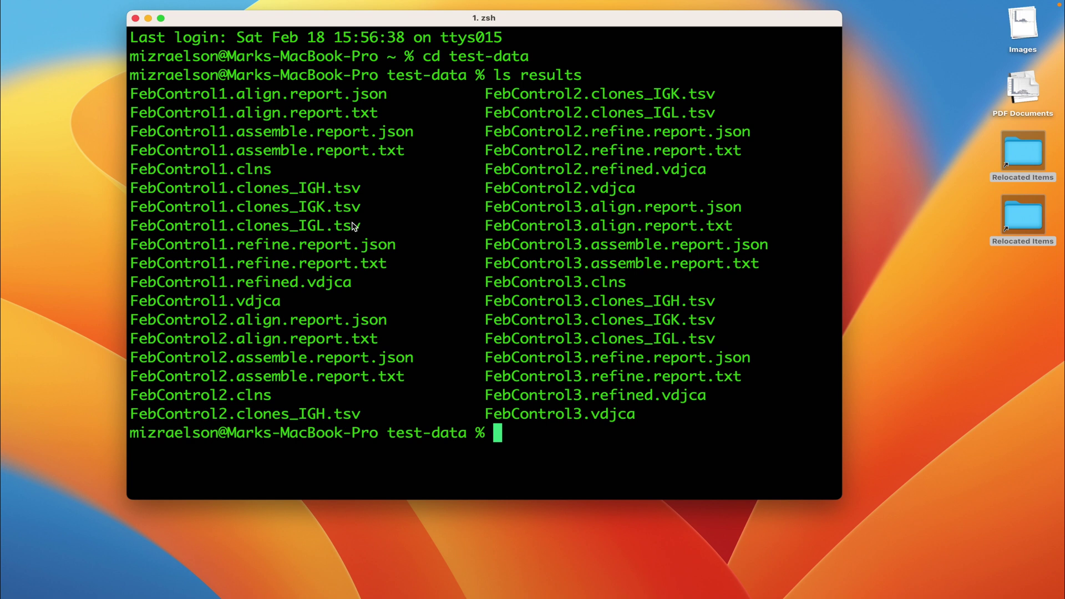
# Open results/FebControl1.clones_IGH.tsv from the shell so it loads in Numbers
pyautogui.write('open re')
pyautogui.press('Tab')
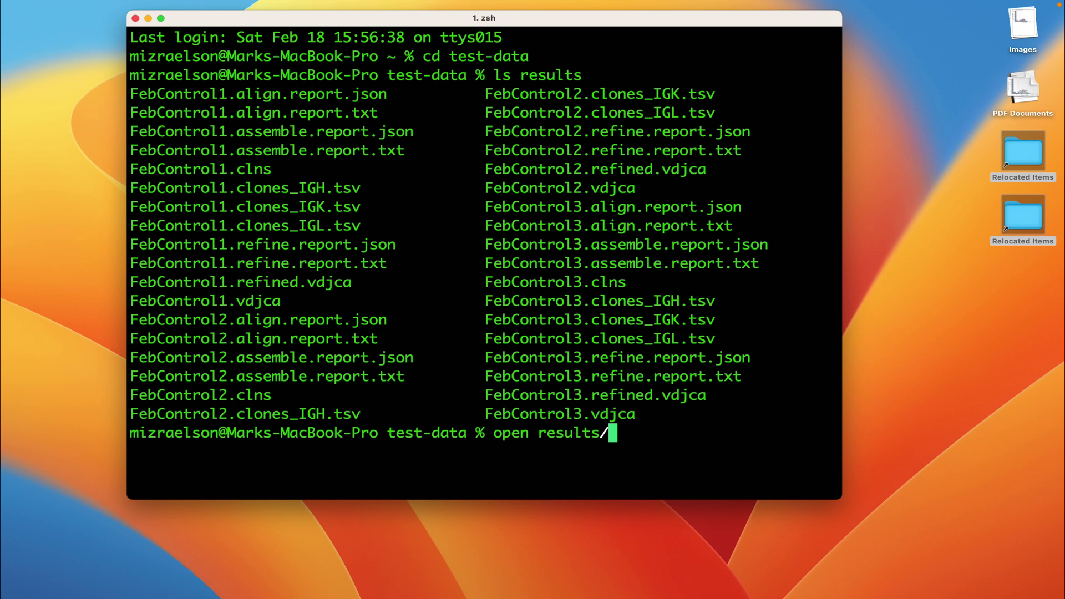
pyautogui.press('Tab')
pyautogui.press('Tab')
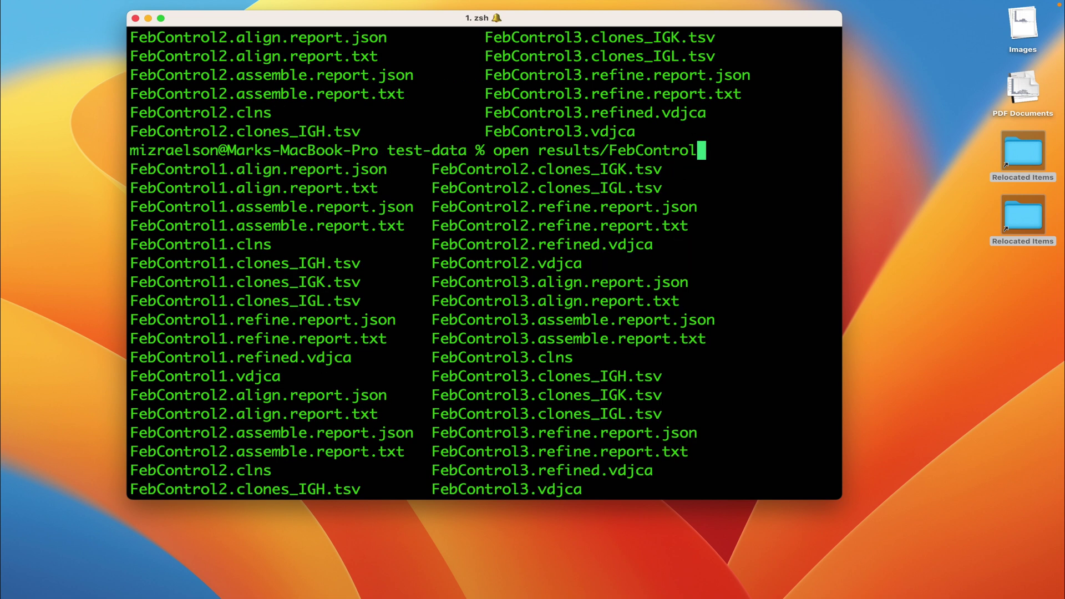
pyautogui.write('1')
pyautogui.press('Tab')
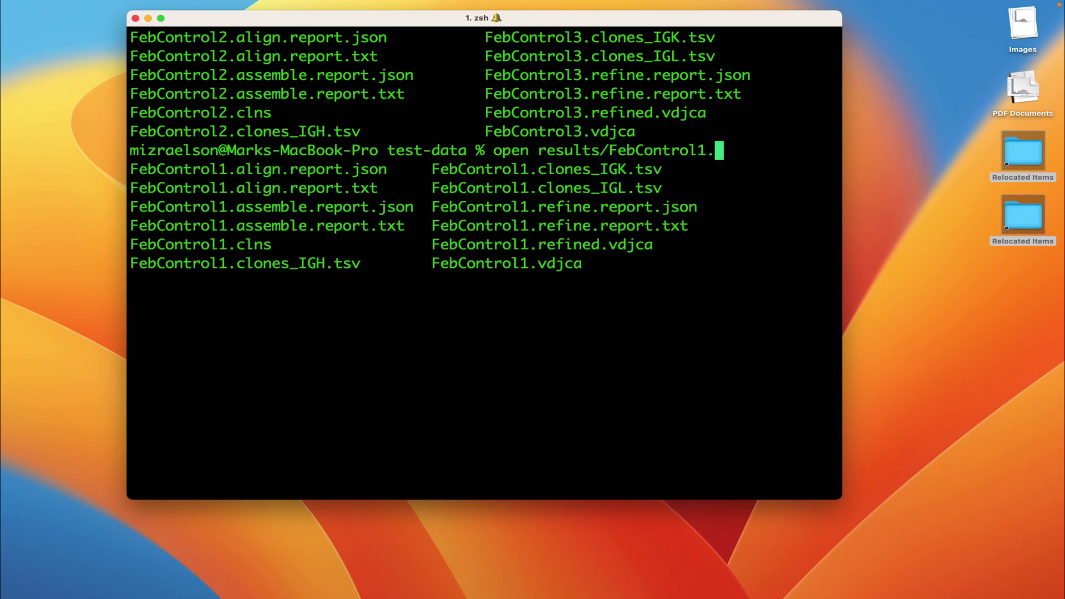
pyautogui.write('clo')
pyautogui.press('Tab')
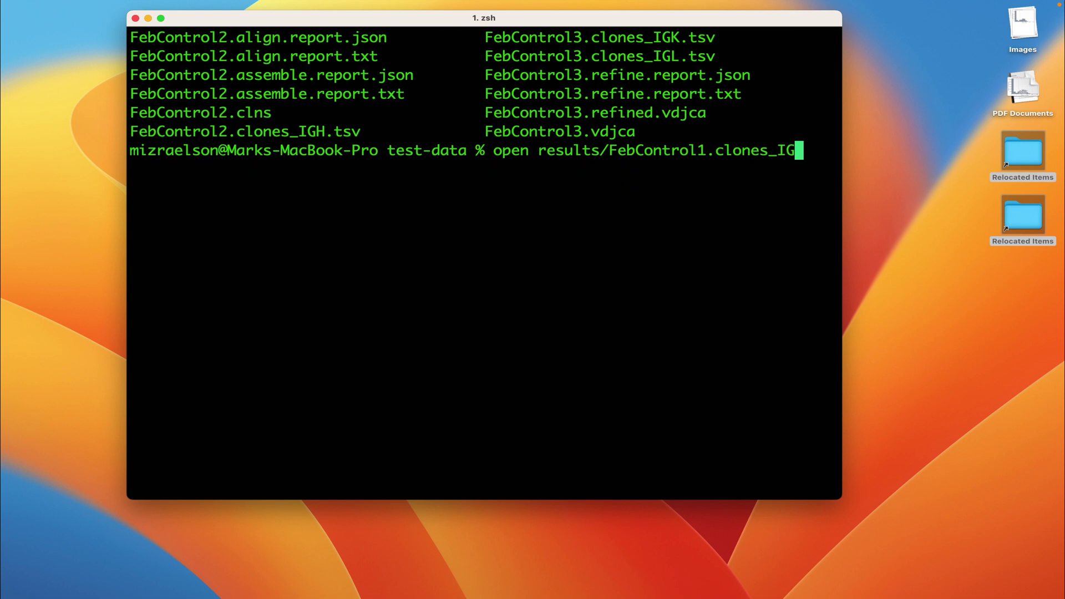
pyautogui.write('H')
pyautogui.press('Tab')
pyautogui.press('Return')
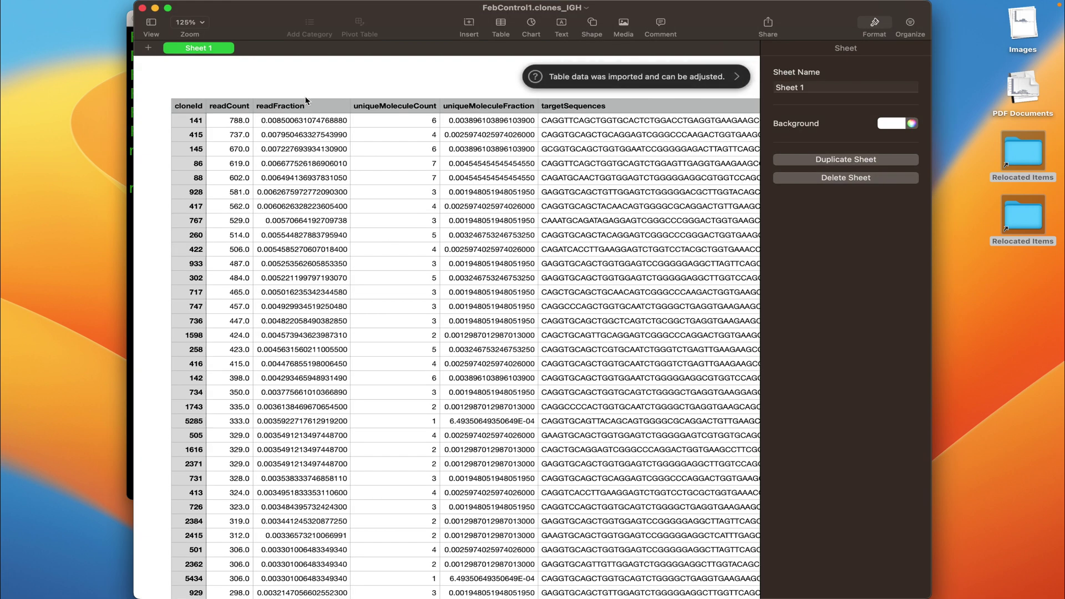
# Close Terminal, hide the Numbers sidebar, and make the FebControl1 IGH table full screen
pyautogui.moveTo(269, 14); pyautogui.dragTo(415, 37)
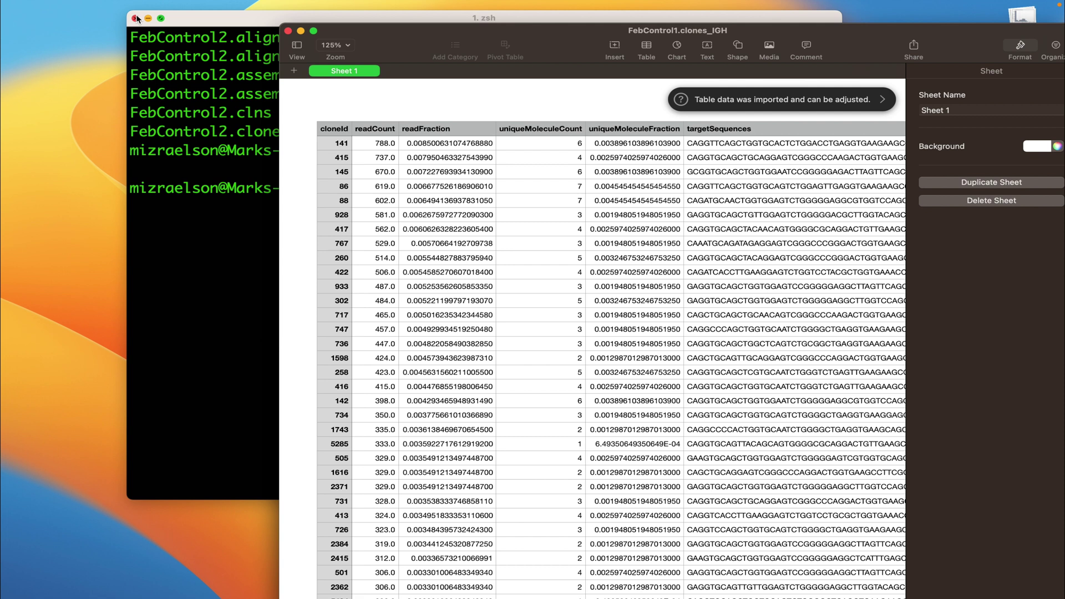
pyautogui.click(137, 19)
pyautogui.moveTo(505, 34); pyautogui.dragTo(285, 26)
pyautogui.click(797, 40)
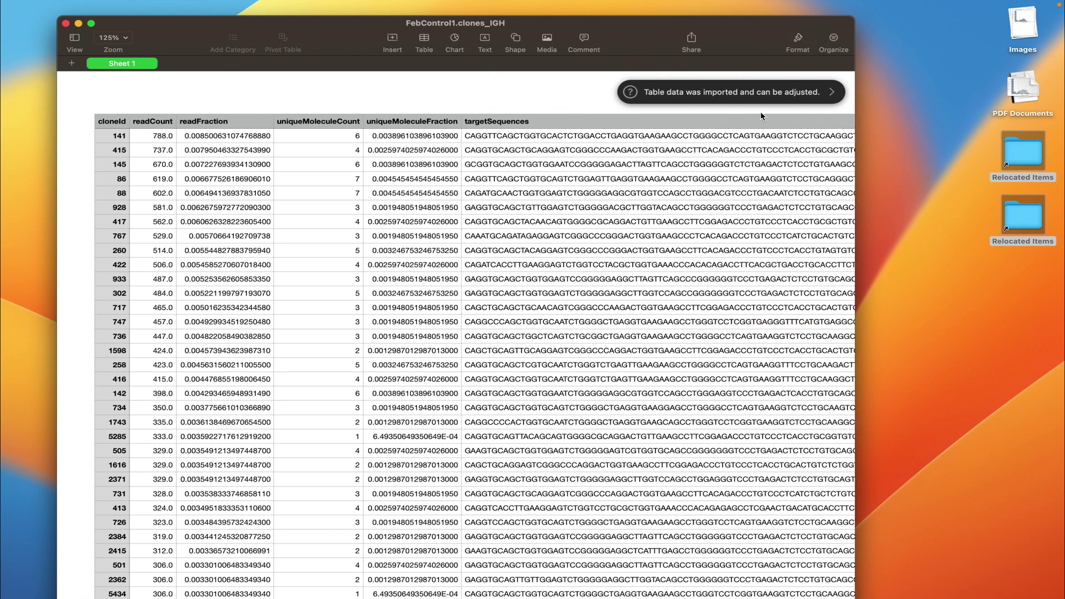
pyautogui.moveTo(354, 28); pyautogui.dragTo(354, 25)
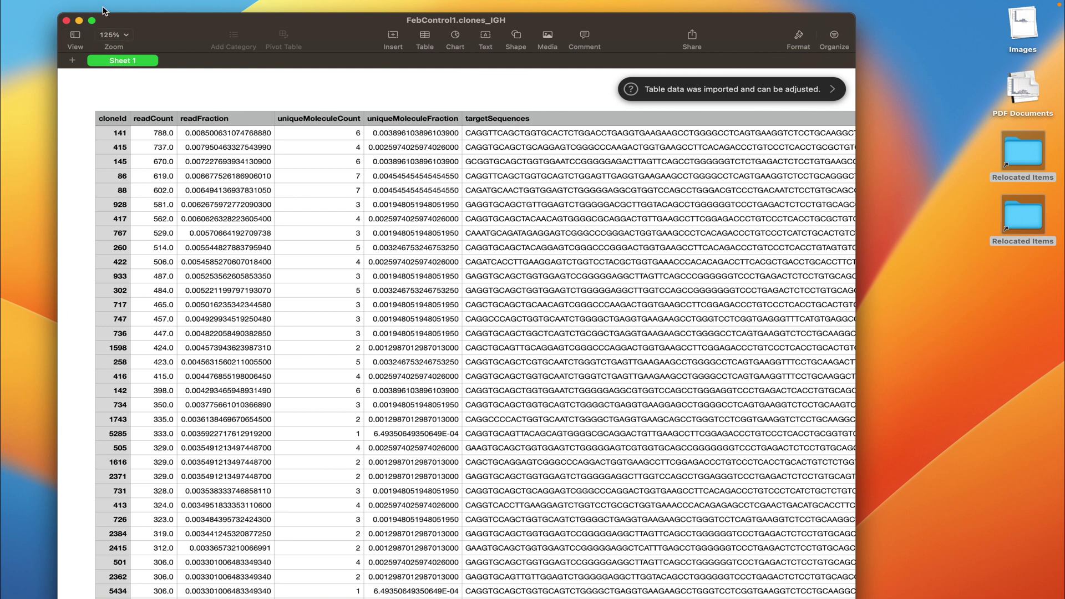
pyautogui.click(92, 20)
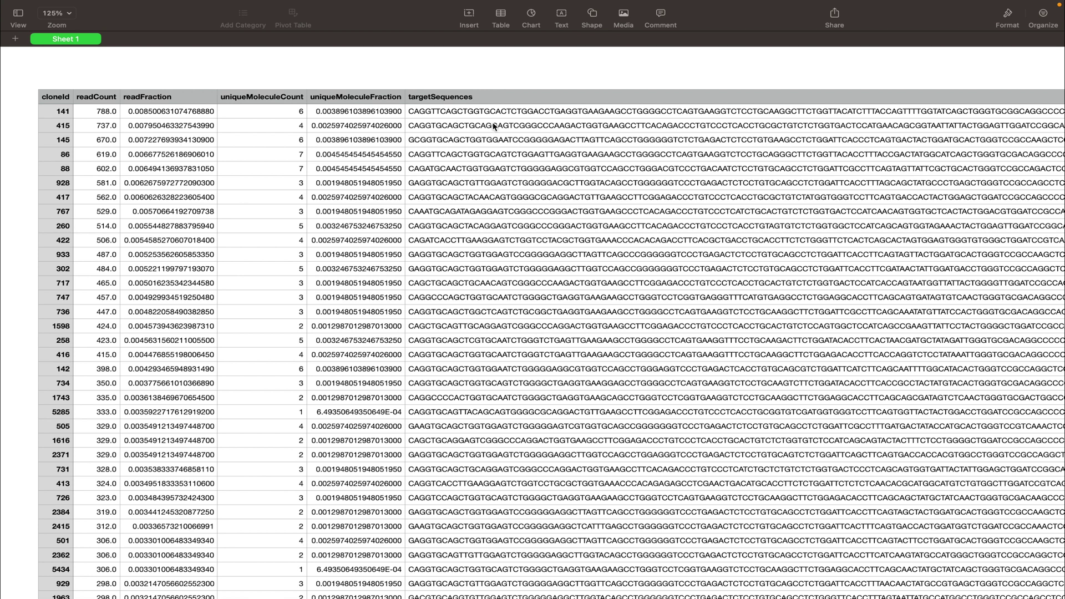
# Scroll right to targetQualities and the allVHitsWithScore, allDHitsWithScore, allJHitsWithScore columns
pyautogui.hscroll(5, 494, 127)
pyautogui.hscroll(5, 493, 127)
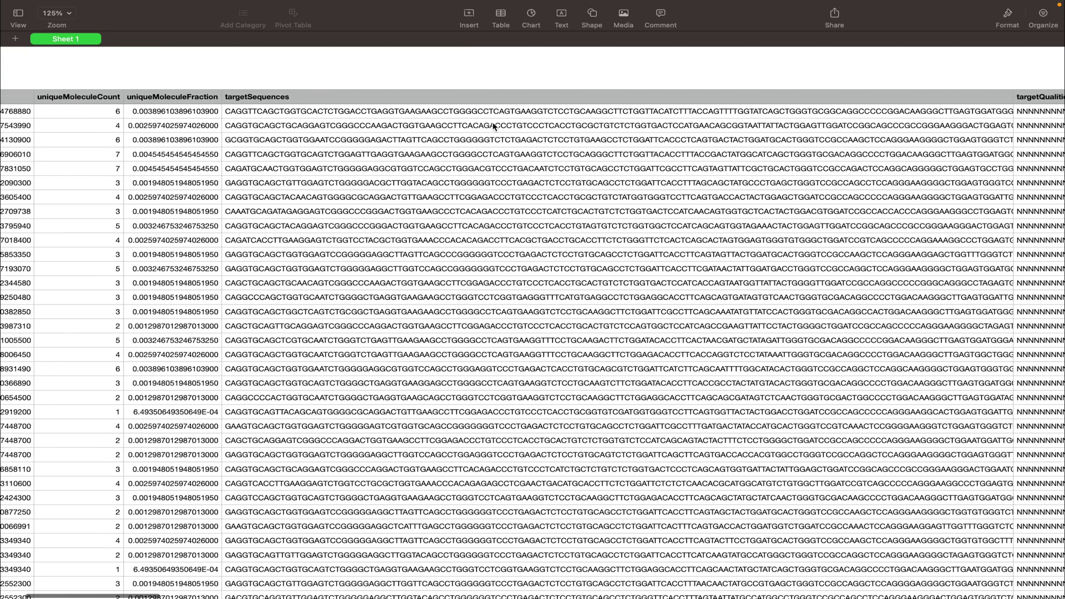
pyautogui.hscroll(2, 494, 126)
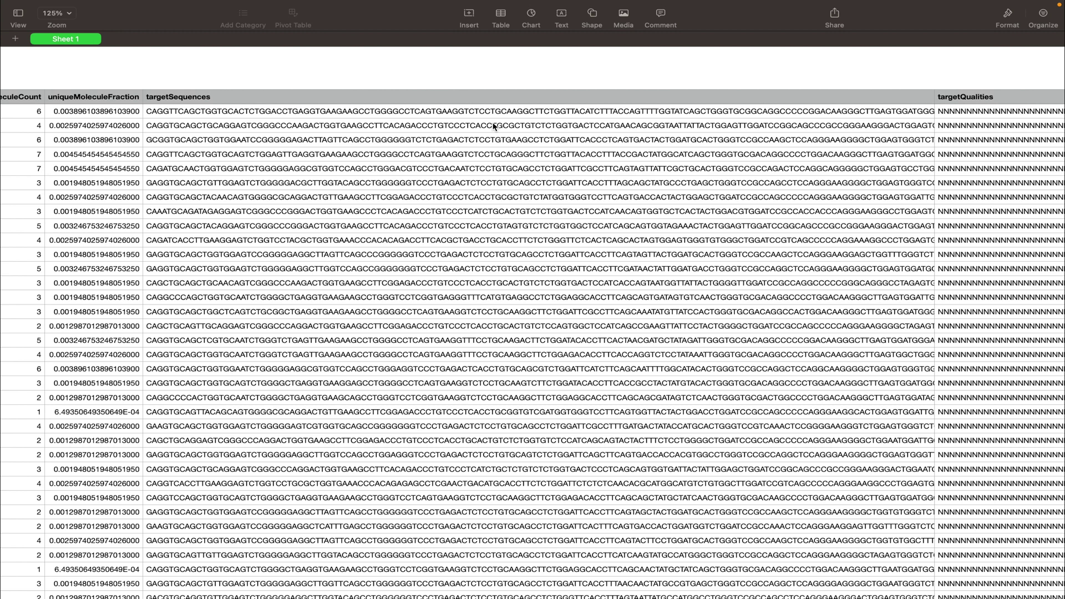
pyautogui.hscroll(10, 540, 114)
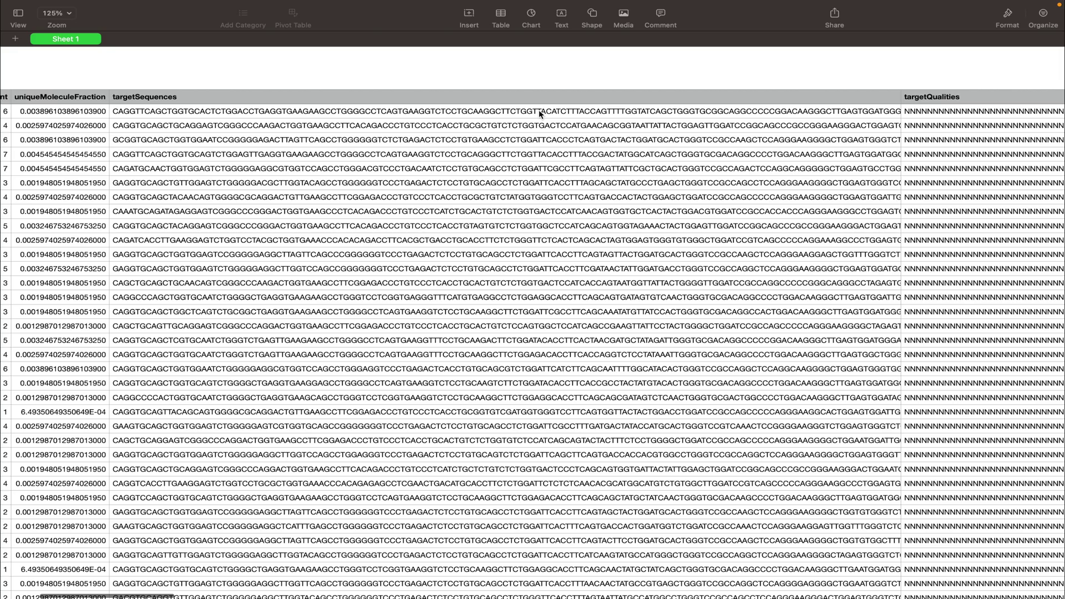
pyautogui.hscroll(10, 540, 113)
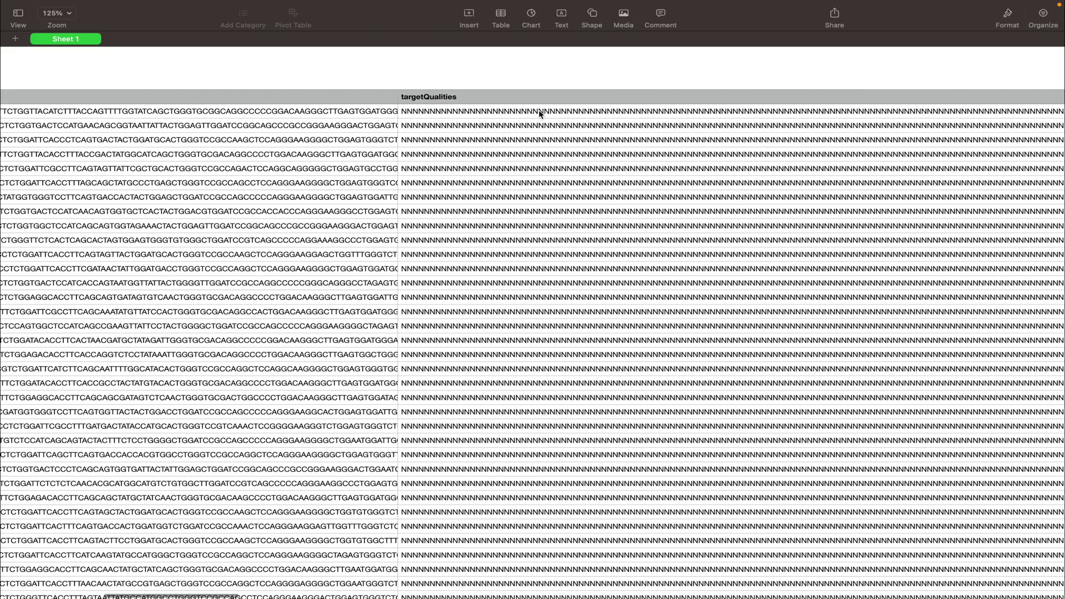
pyautogui.hscroll(3, 539, 114)
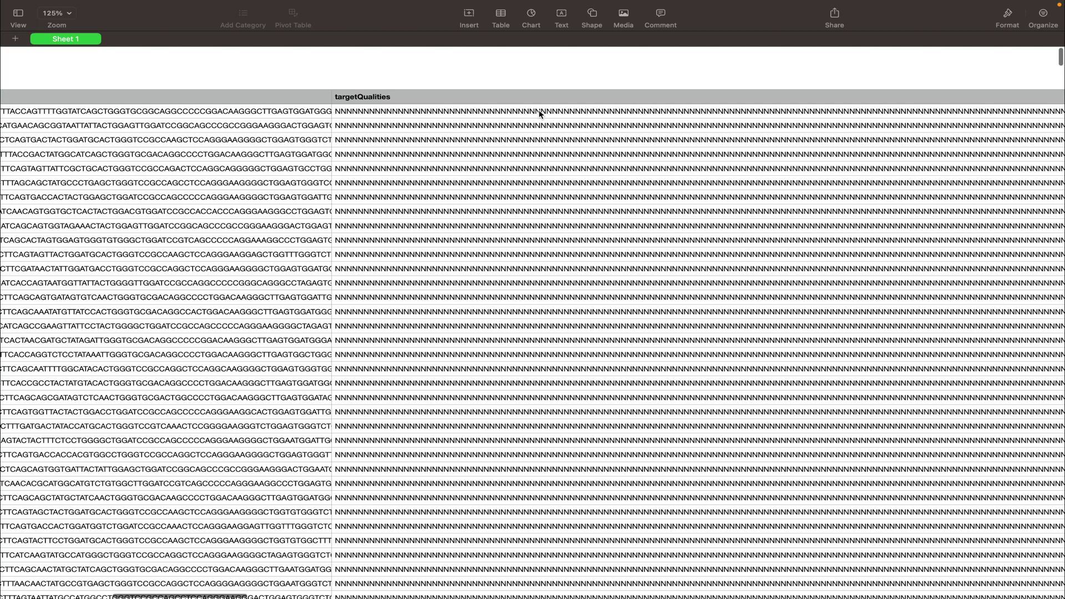
pyautogui.hscroll(12, 540, 114)
# Scroll further right to the allCHitsWithScore column of IGHG hits and allVAlignments
pyautogui.hscroll(13, 539, 113)
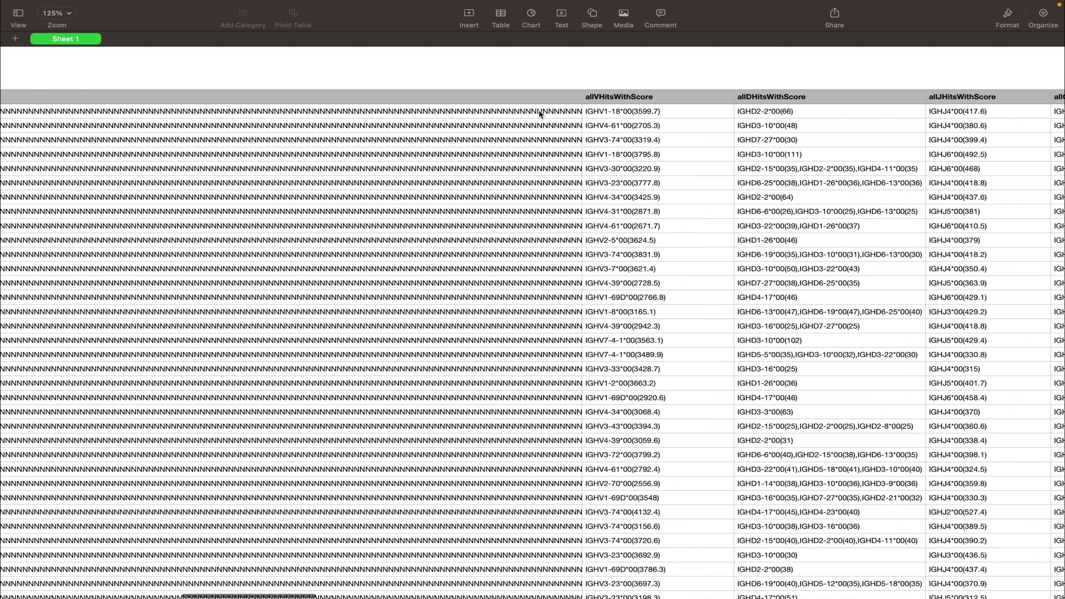
pyautogui.hscroll(7, 540, 113)
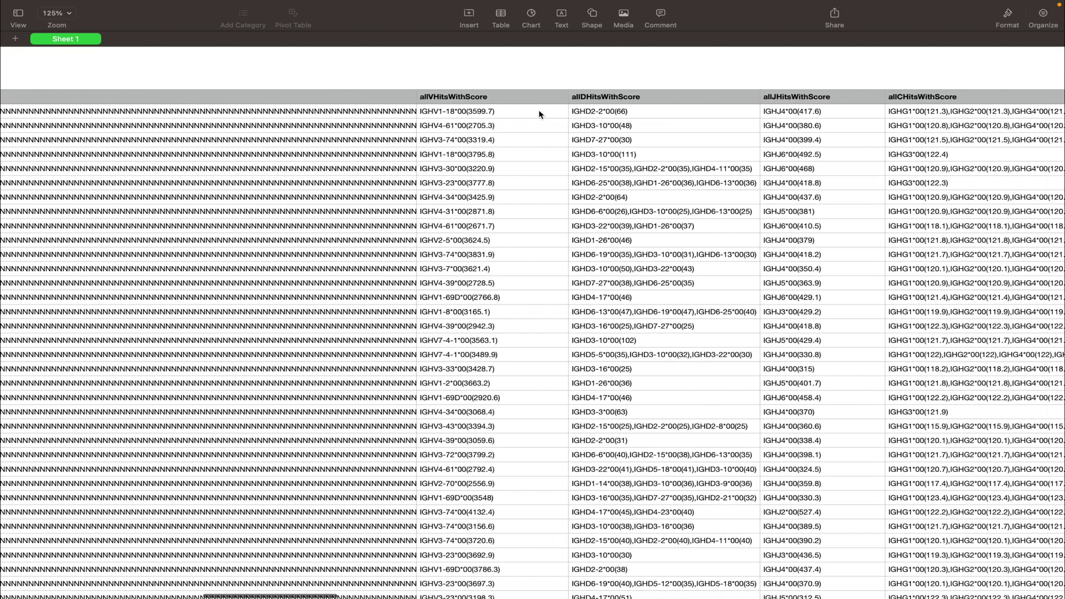
pyautogui.hscroll(3, 522, 114)
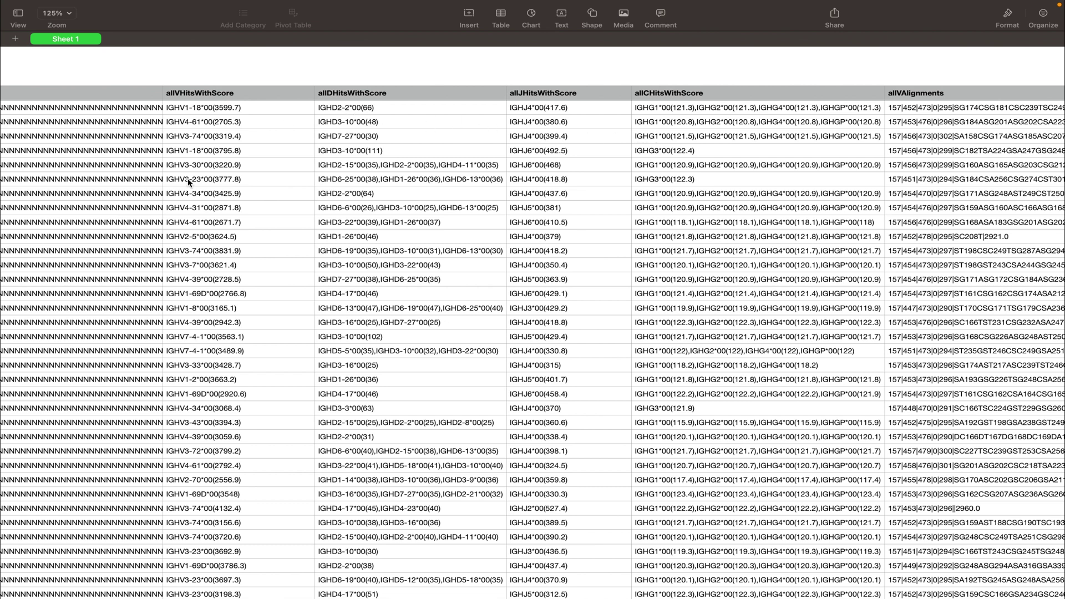
pyautogui.hscroll(2, 189, 182)
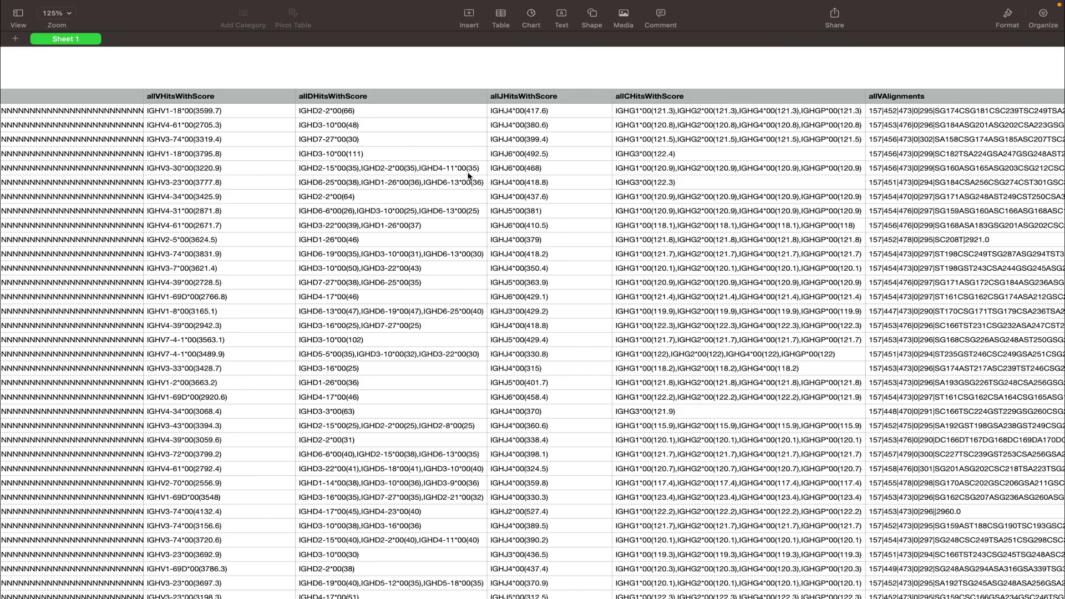
# Scroll the table right to the allDAlignments column
pyautogui.hscroll(10, 467, 176)
pyautogui.hscroll(10, 467, 176)
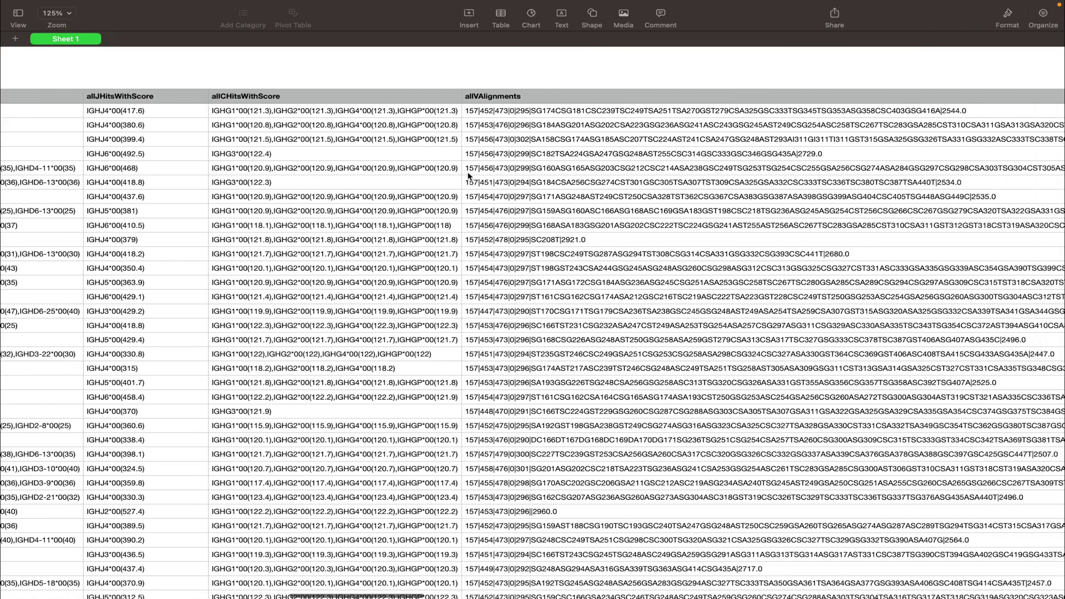
pyautogui.hscroll(6, 467, 176)
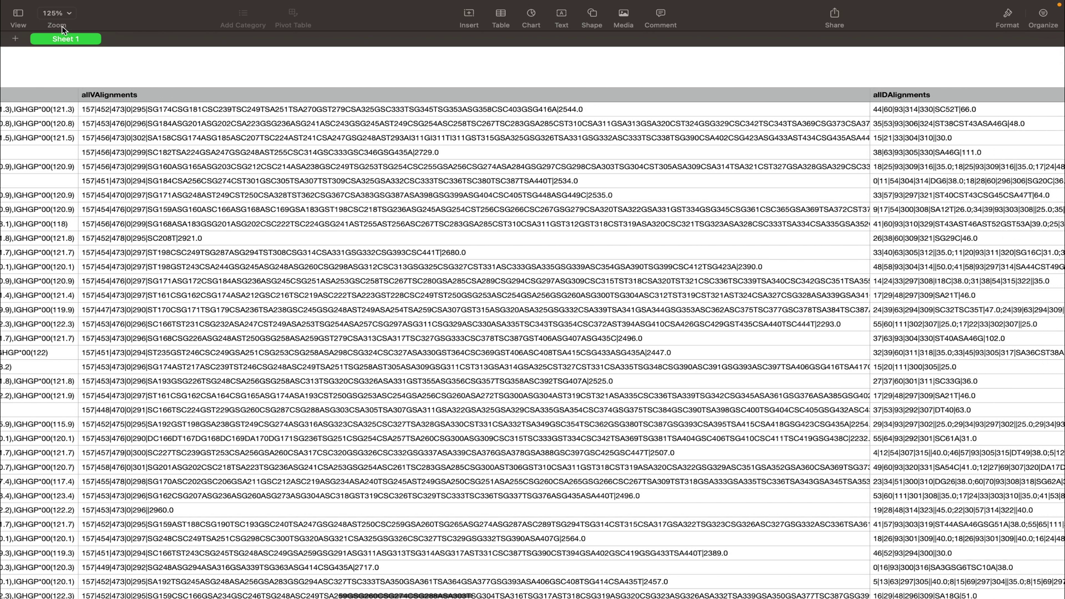
# Exit full screen and shrink the Numbers window onto the right side of the desktop
pyautogui.click(35, 23)
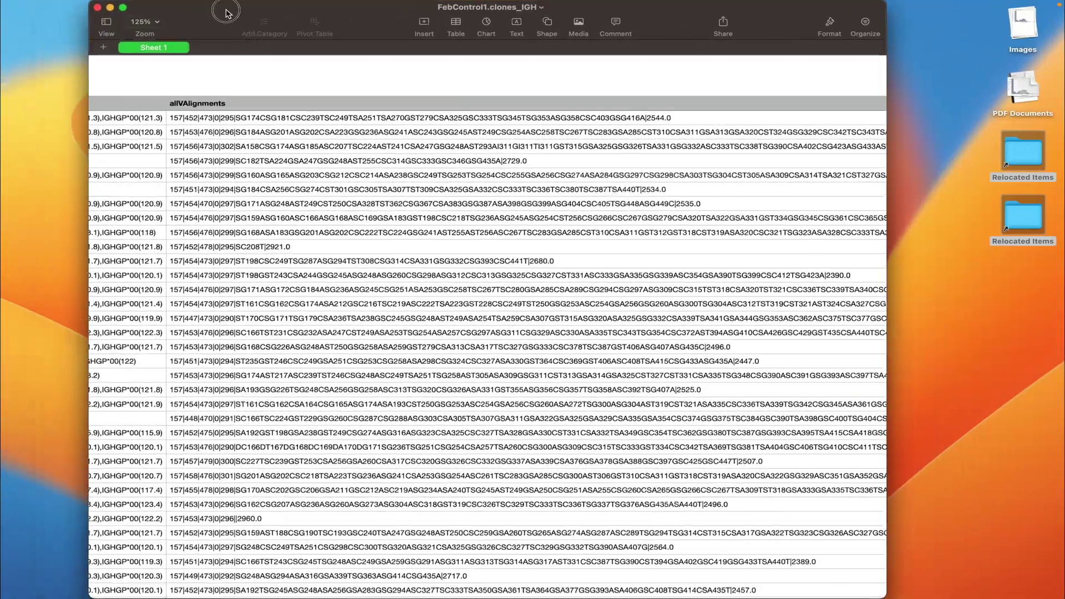
pyautogui.moveTo(152, 24); pyautogui.dragTo(394, 25)
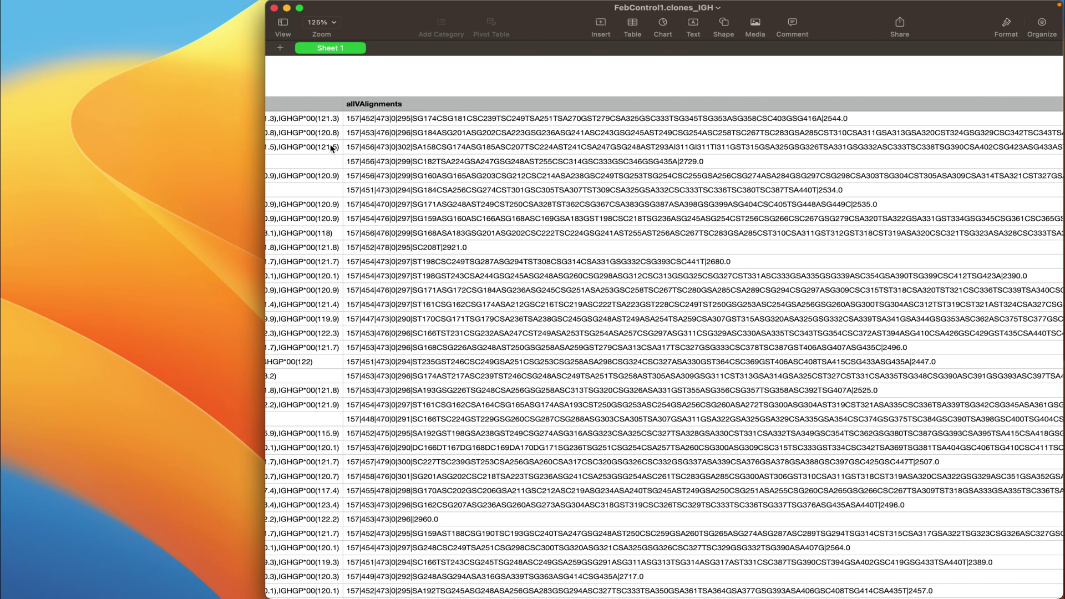
pyautogui.moveTo(263, 265); pyautogui.dragTo(513, 270)
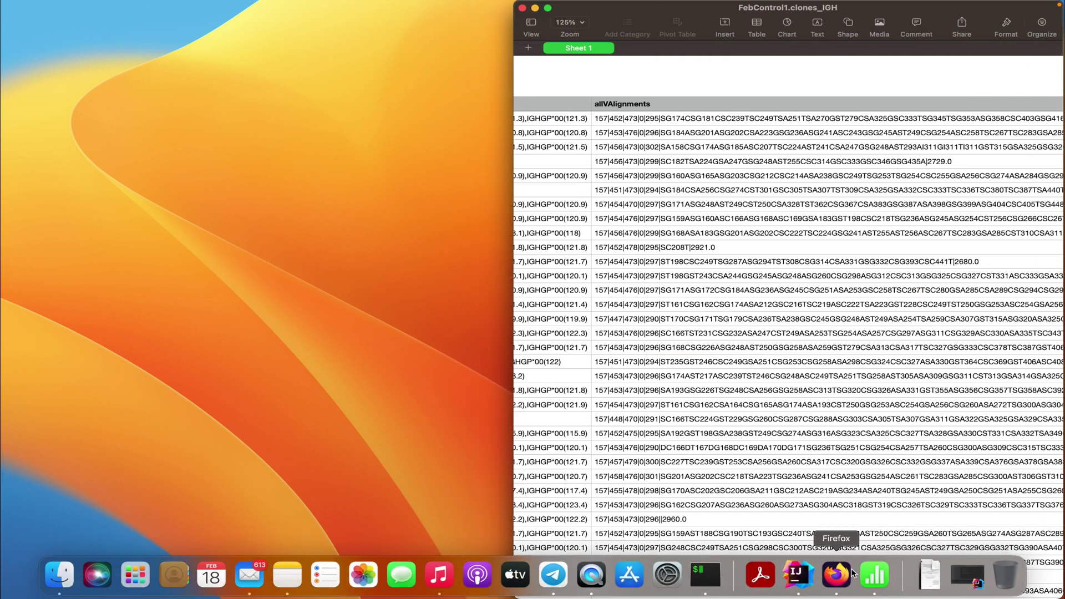
# Load mixcr.com in Firefox, go to Docs, and open the Mutations encoding page
pyautogui.click(838, 573)
pyautogui.click(335, 60)
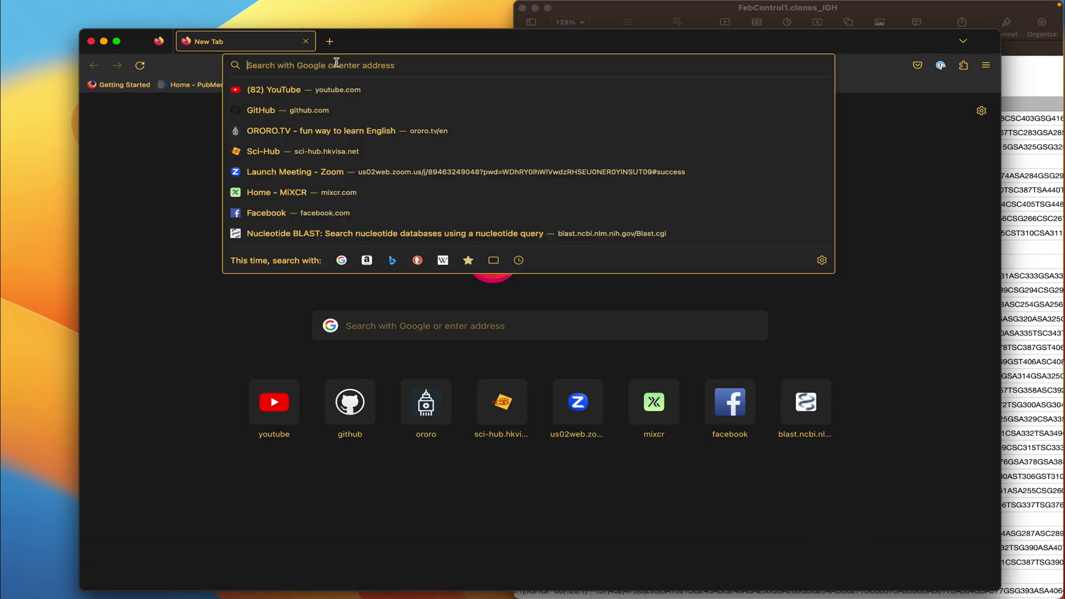
pyautogui.write('mixcr.com')
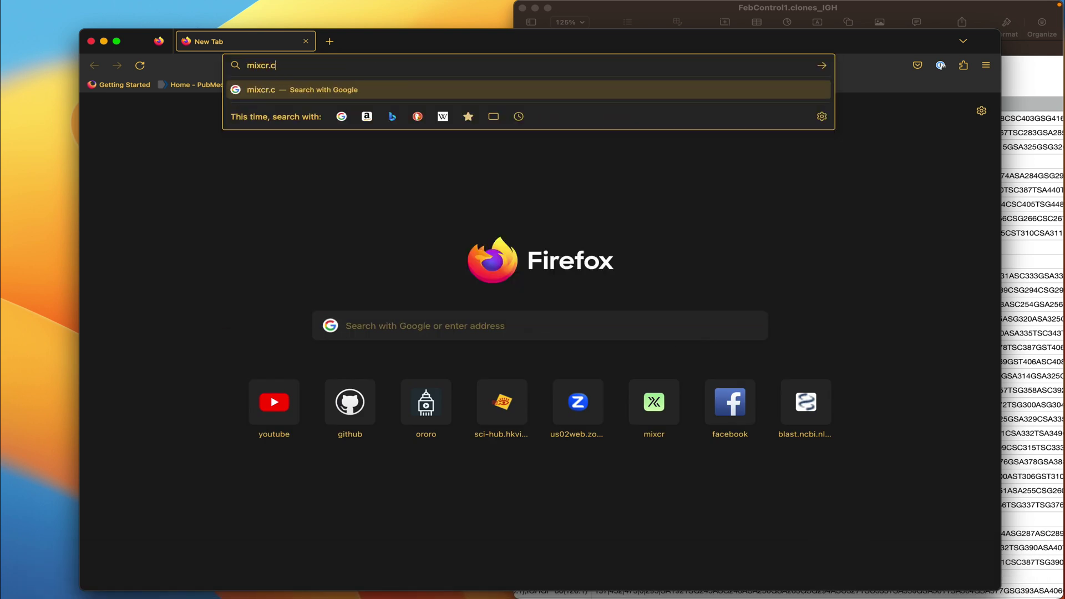
pyautogui.press('Return')
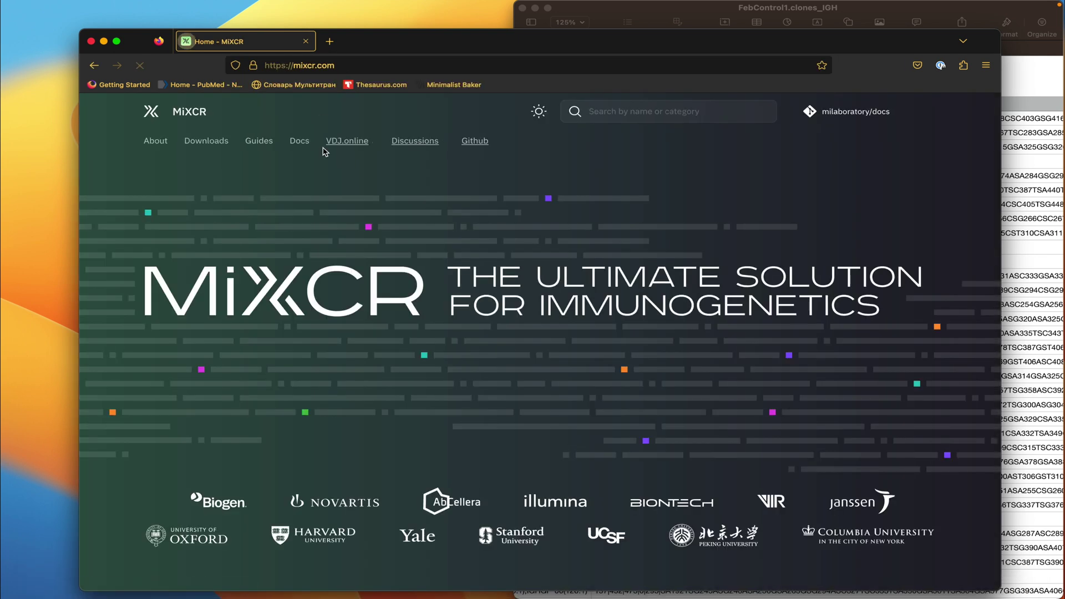
pyautogui.click(297, 143)
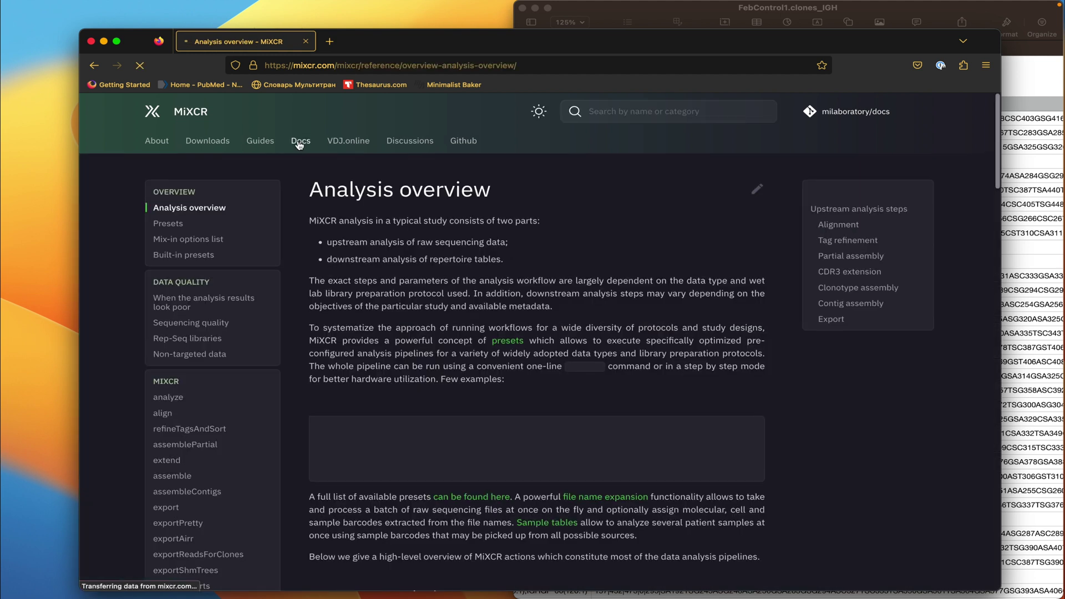
pyautogui.scroll(-10, 198, 326)
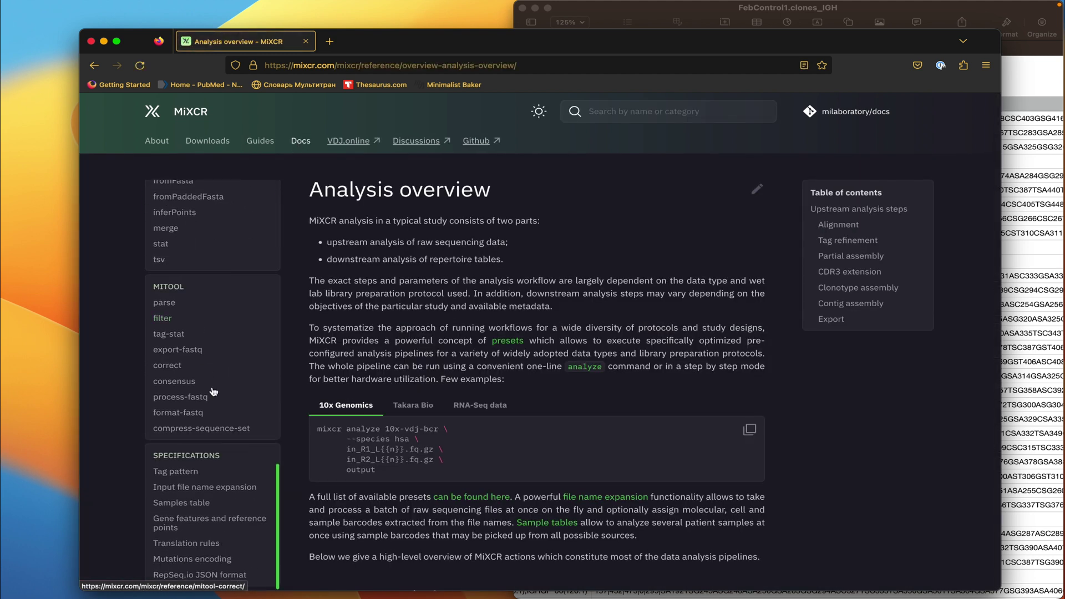
pyautogui.click(224, 561)
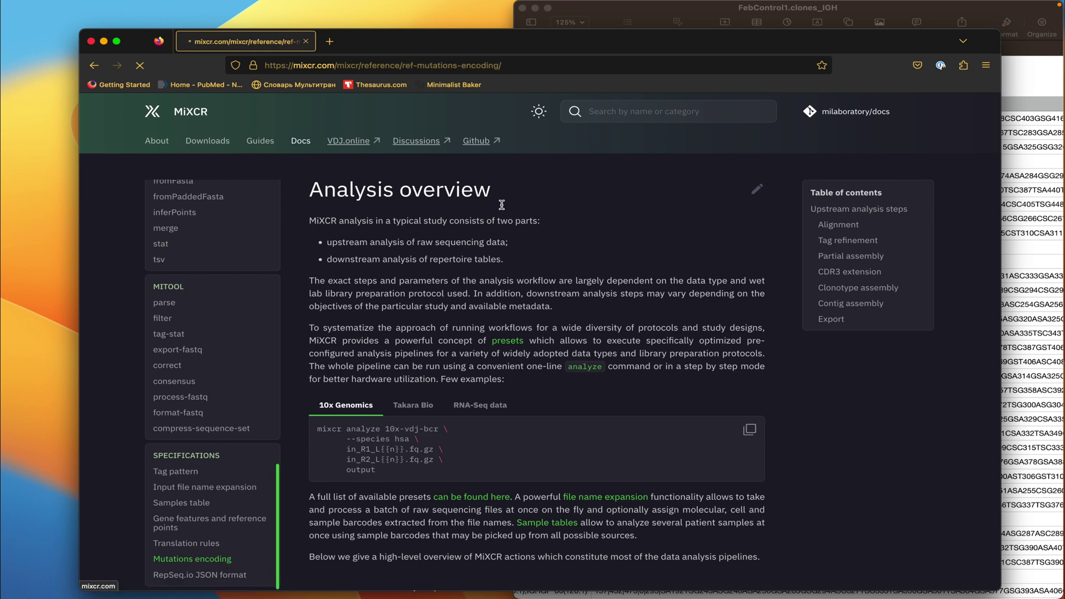
# Move the Firefox window to the top-left and narrow it to the left half
pyautogui.moveTo(716, 38); pyautogui.dragTo(646, 10)
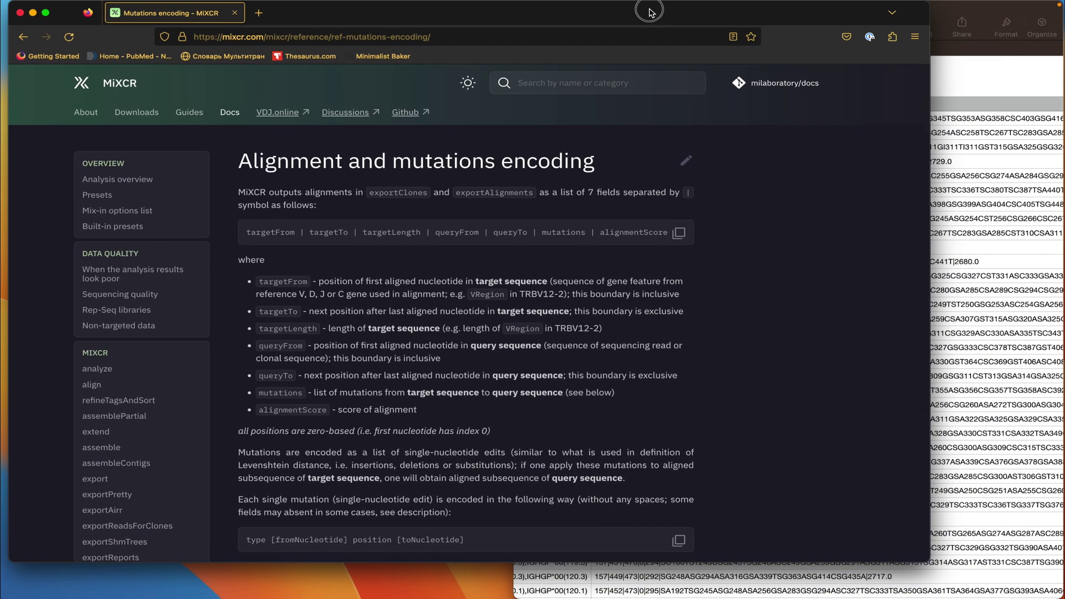
pyautogui.moveTo(931, 158); pyautogui.dragTo(582, 160)
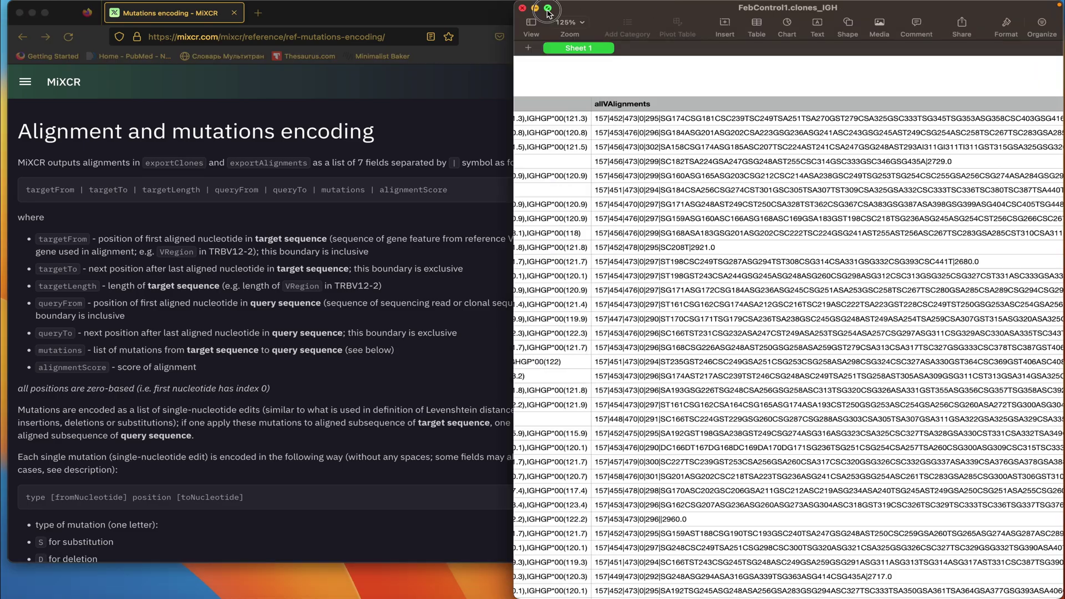
# Make the Numbers table full screen and scroll right to the nSeqCDR3 region columns
pyautogui.click(547, 10)
pyautogui.hscroll(3, 695, 279)
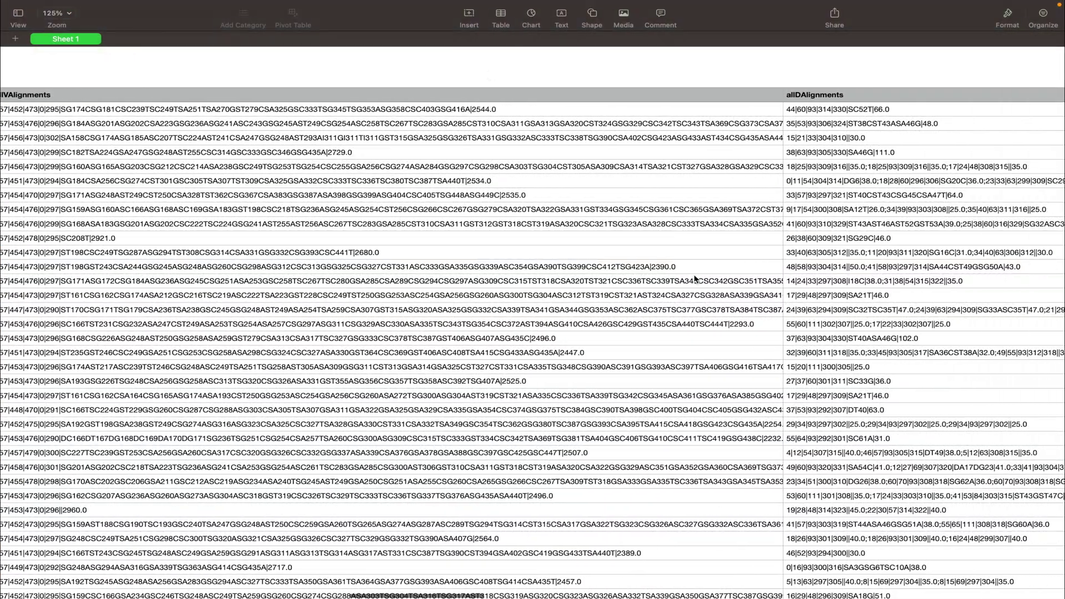
pyautogui.hscroll(6, 695, 279)
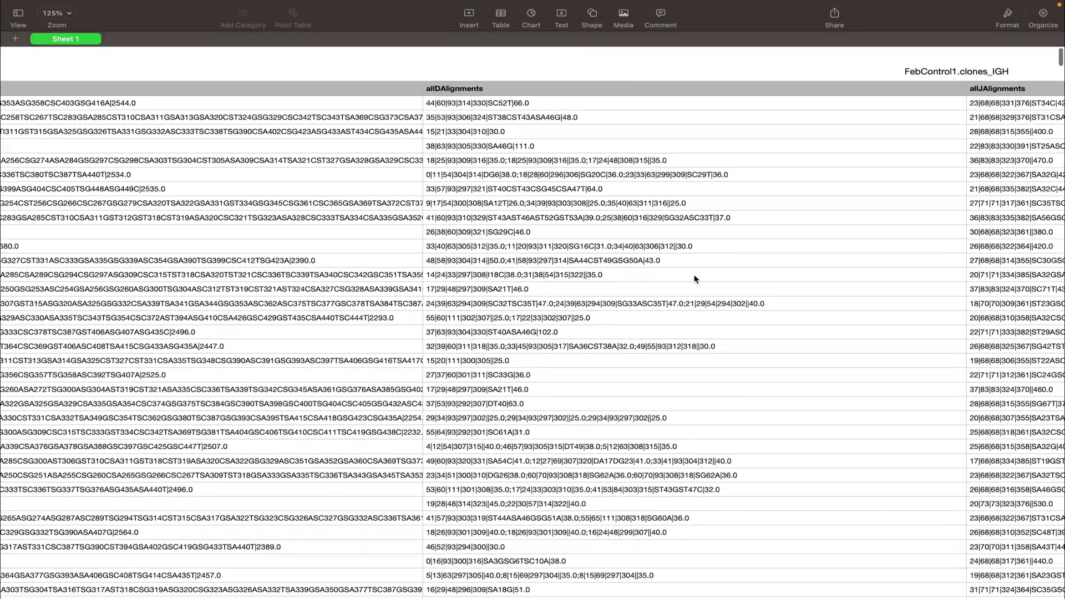
pyautogui.hscroll(4, 695, 279)
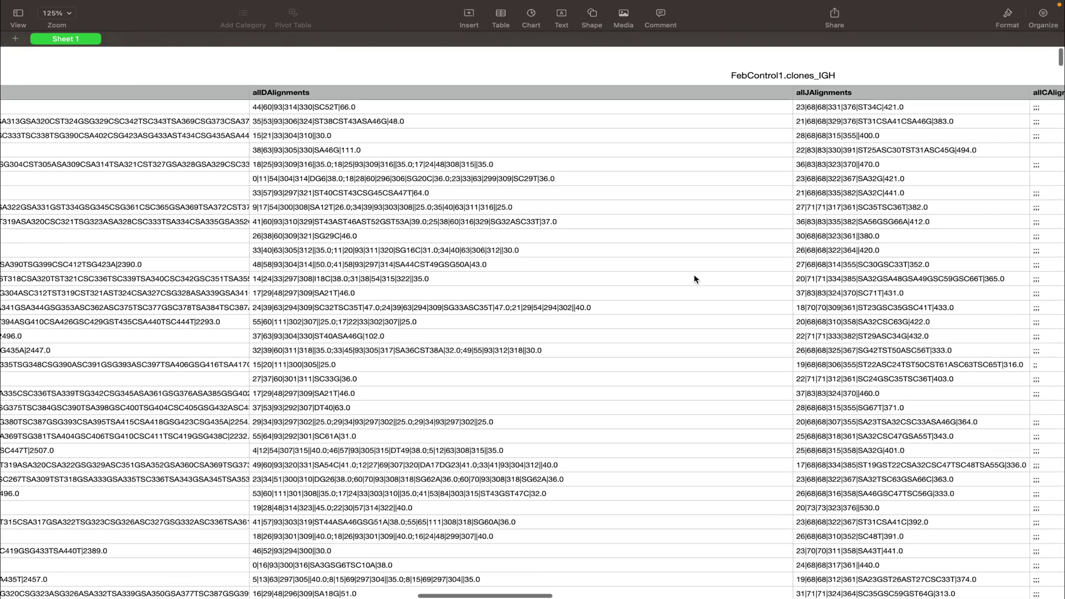
pyautogui.hscroll(6, 695, 279)
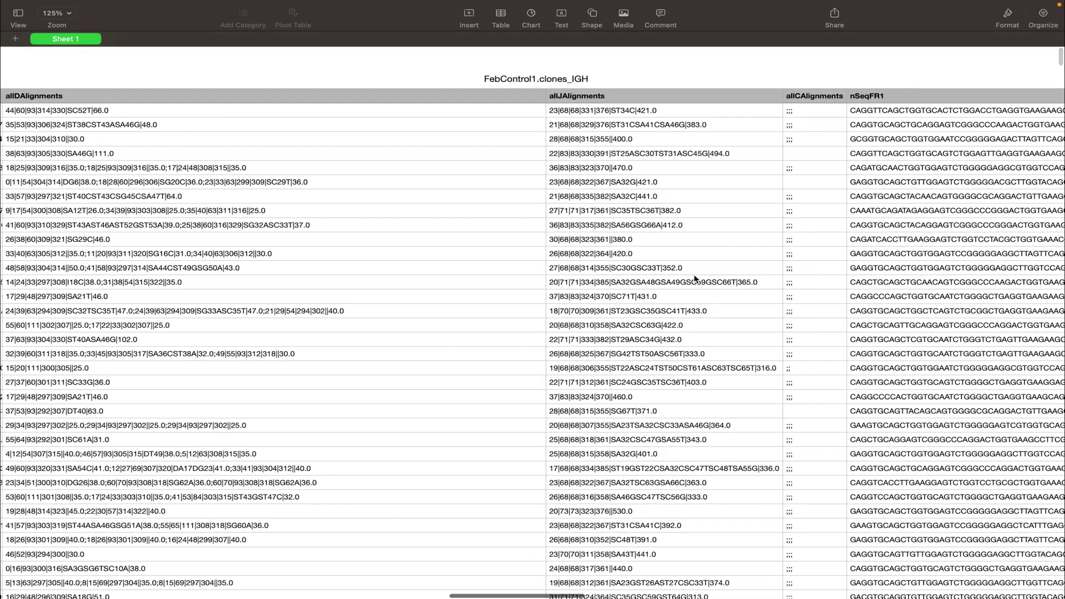
pyautogui.hscroll(10, 695, 279)
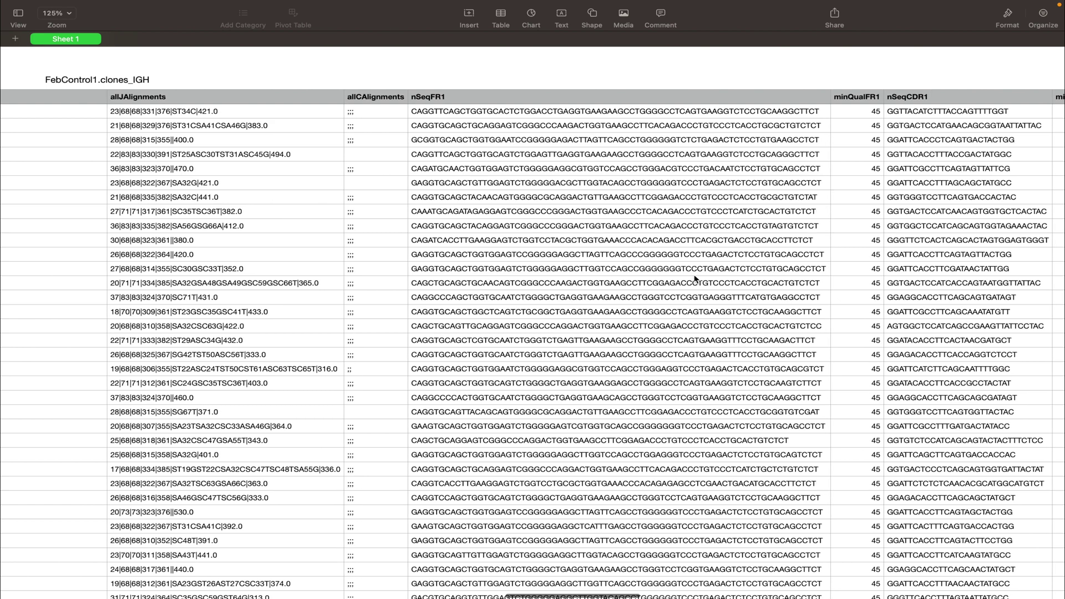
pyautogui.hscroll(6, 695, 279)
pyautogui.scroll(-1, 695, 279)
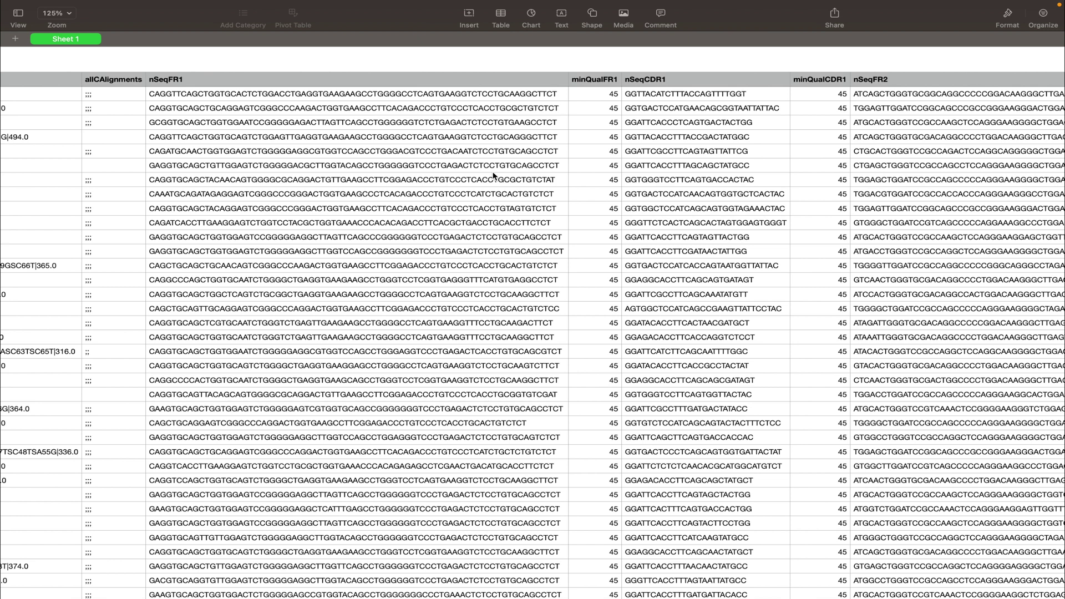
# Continue right through the aaSeqFR1–aaSeqFR4 amino-acid columns toward refPoints
pyautogui.hscroll(1, 494, 177)
pyautogui.scroll(1, 493, 176)
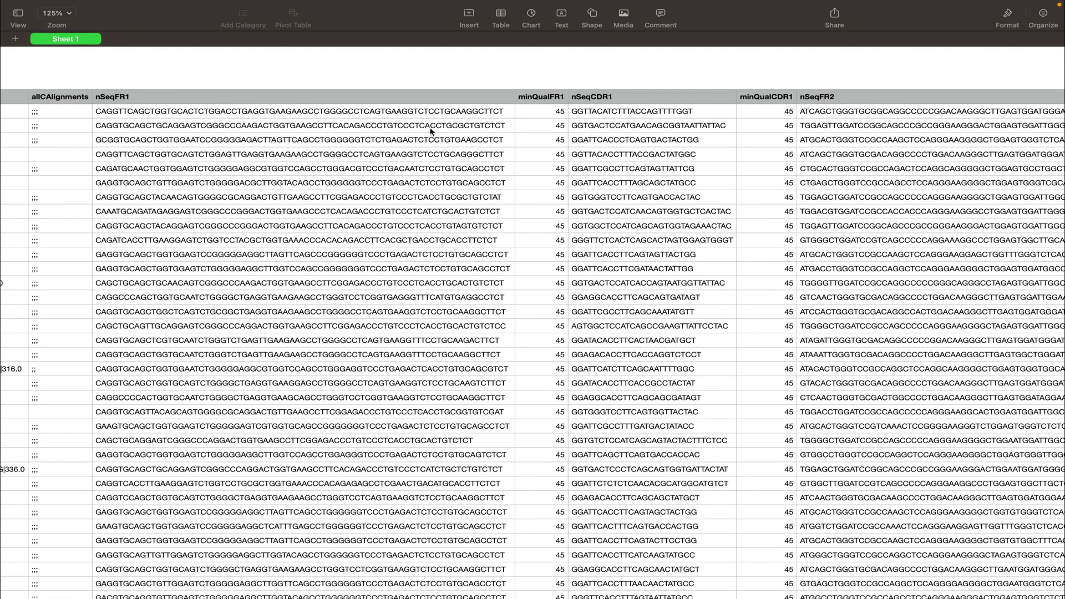
pyautogui.hscroll(13, 527, 165)
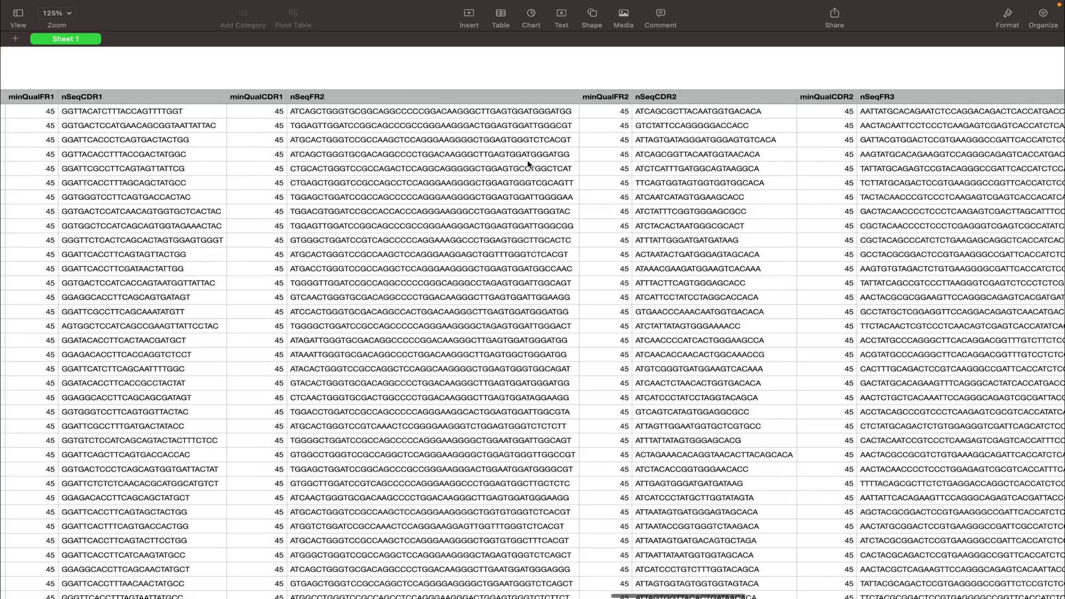
pyautogui.hscroll(12, 528, 164)
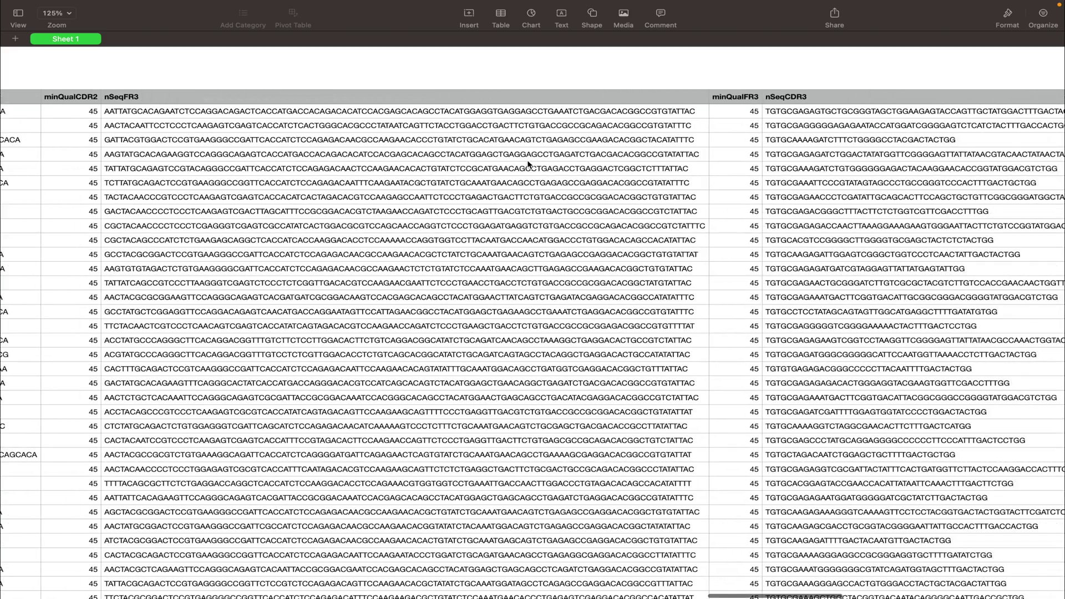
pyautogui.hscroll(17, 528, 165)
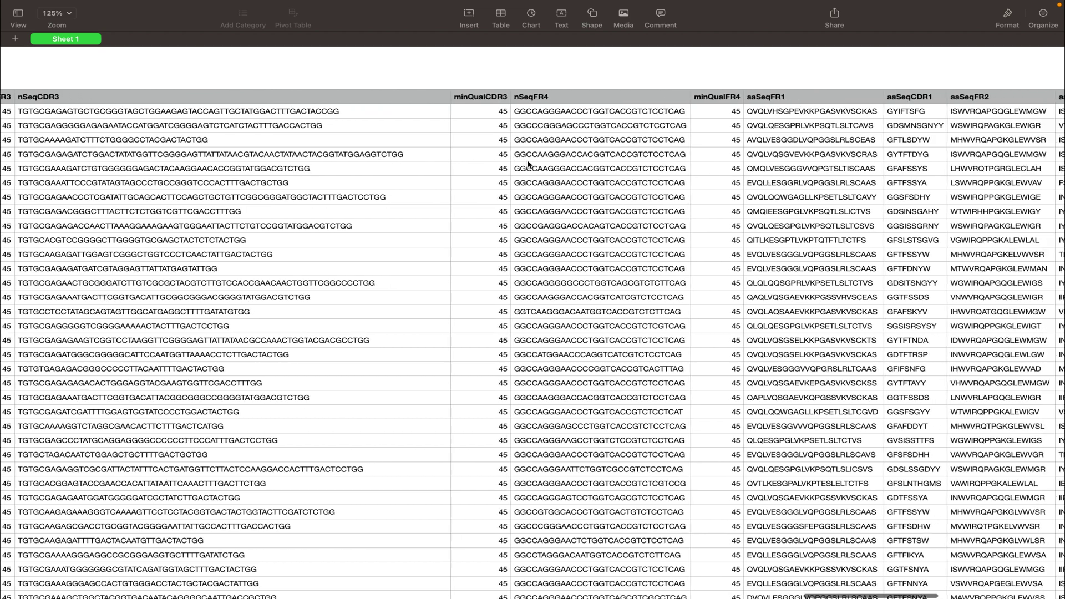
pyautogui.hscroll(5, 528, 165)
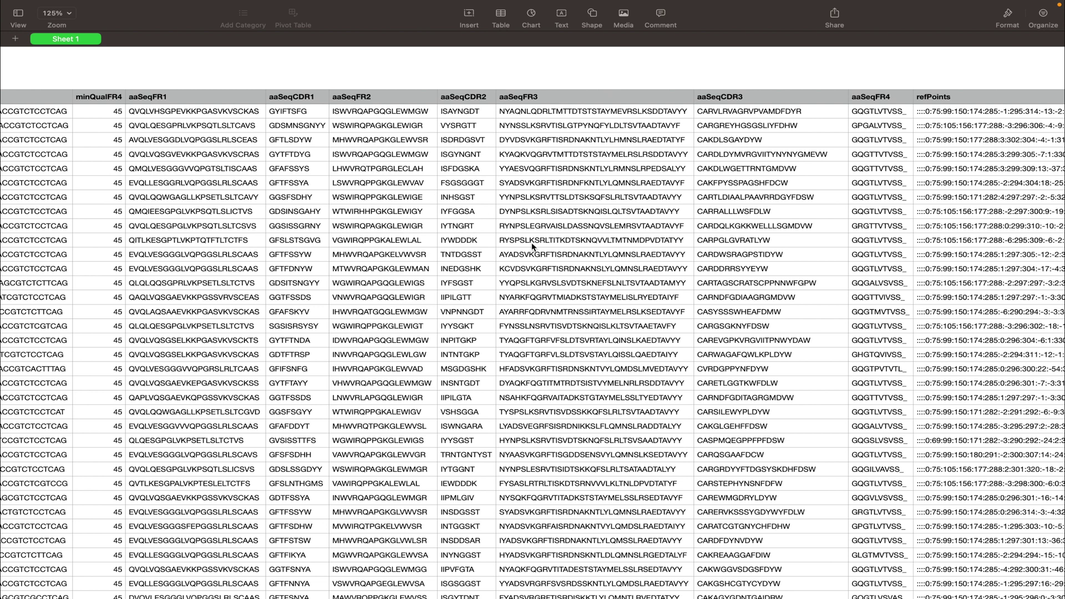
# Scroll right to the final refPoints column with its colon-separated coordinates
pyautogui.hscroll(6, 531, 246)
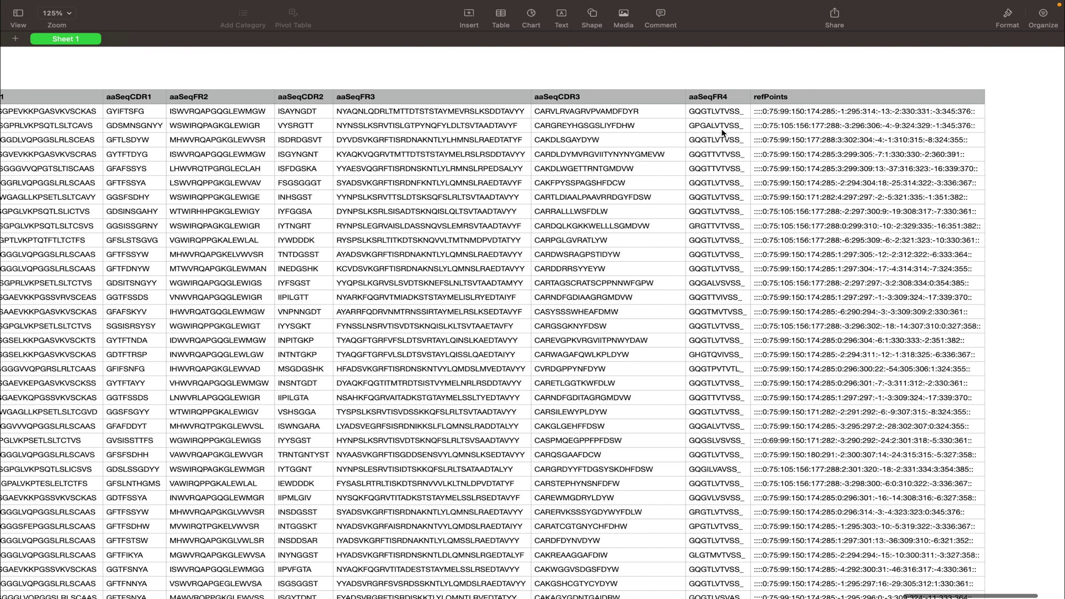
pyautogui.hscroll(3, 735, 134)
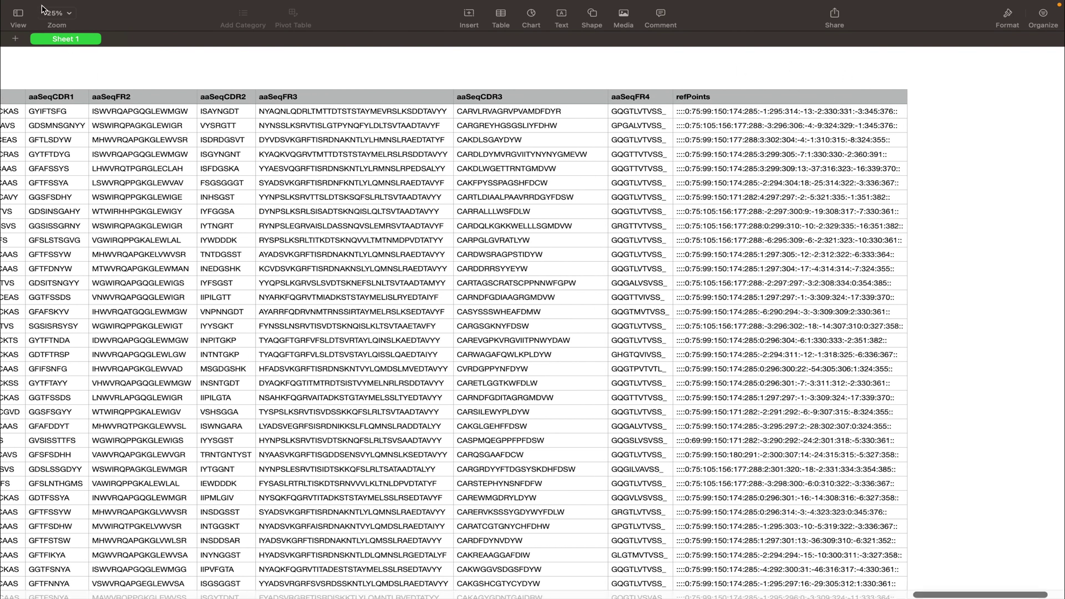
# Leave Numbers full screen and go to the MiXCR export reference page via Firefox's Docs navigation
pyautogui.moveTo(45, 2)
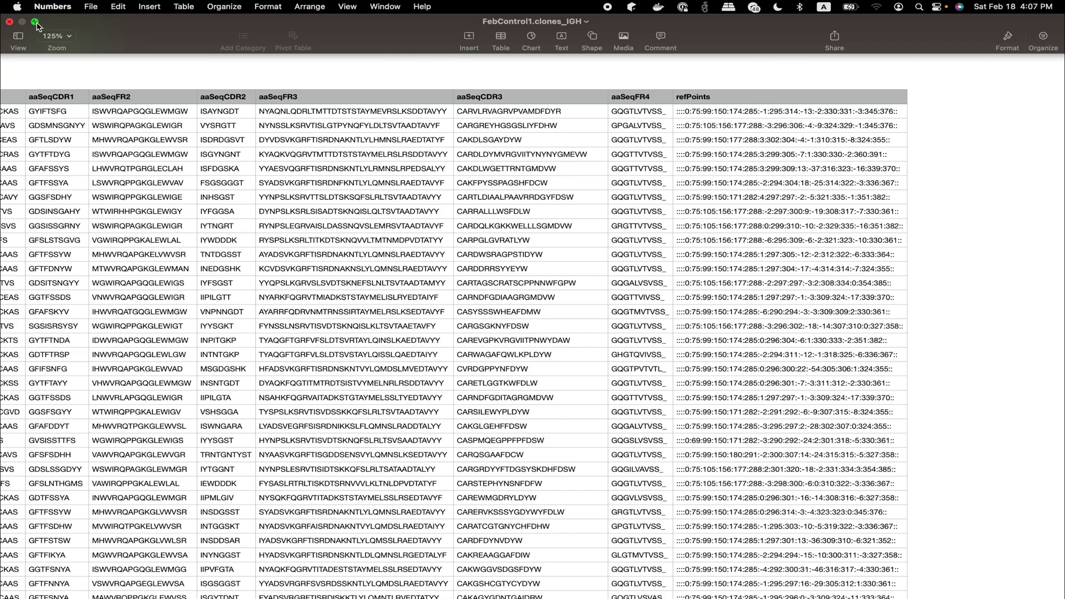
pyautogui.click(35, 23)
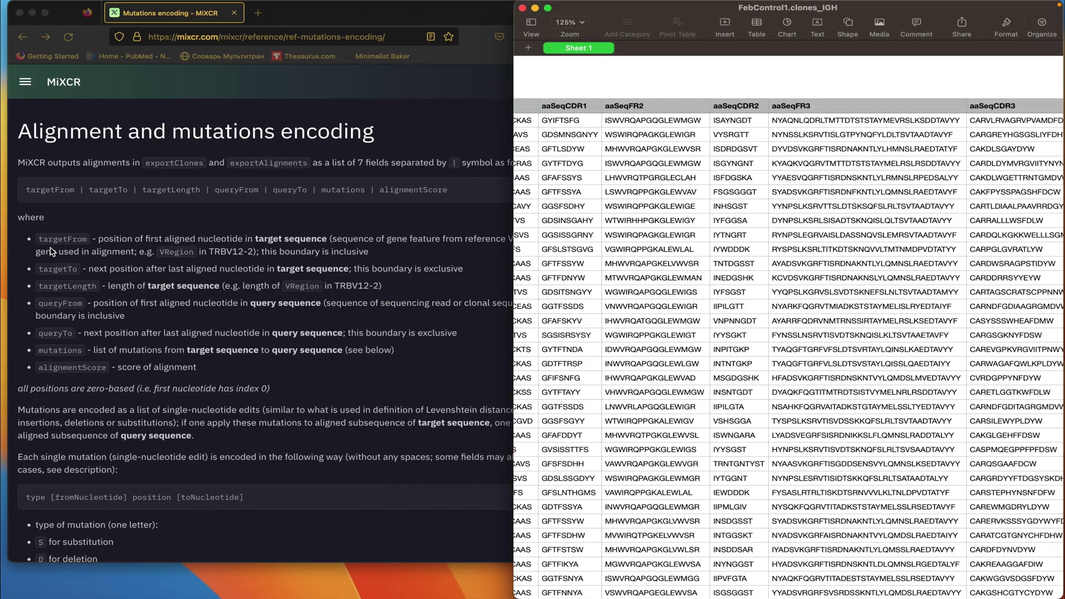
pyautogui.click(51, 251)
pyautogui.click(25, 81)
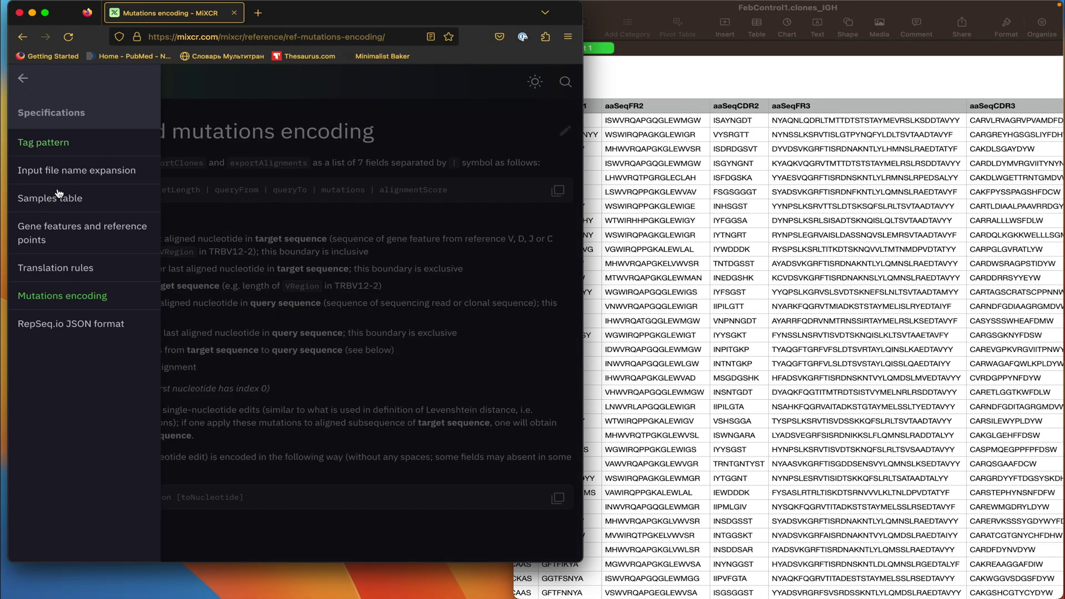
pyautogui.click(23, 77)
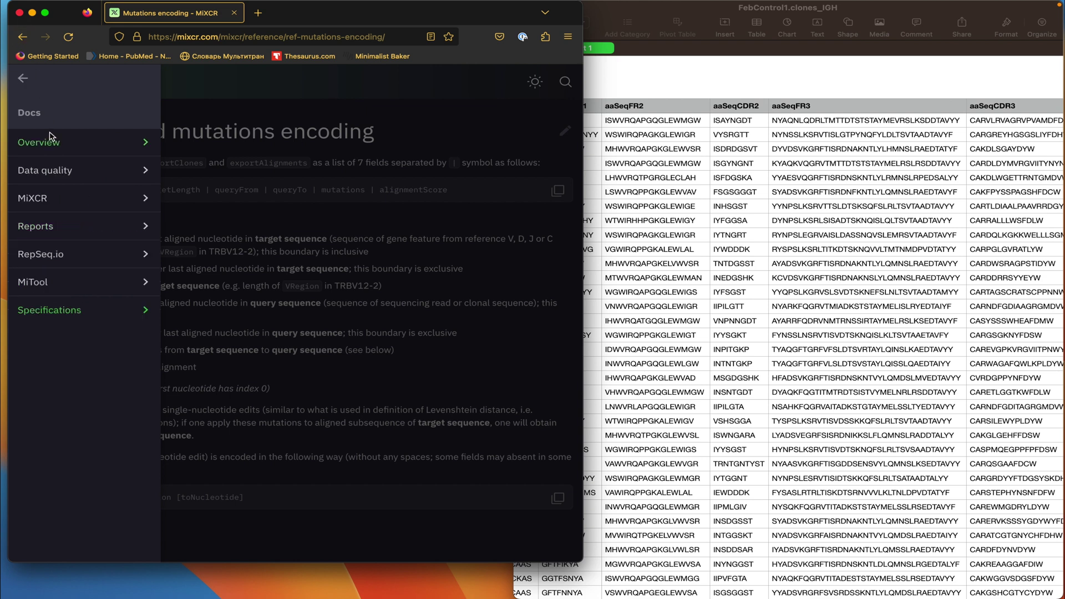
pyautogui.click(56, 197)
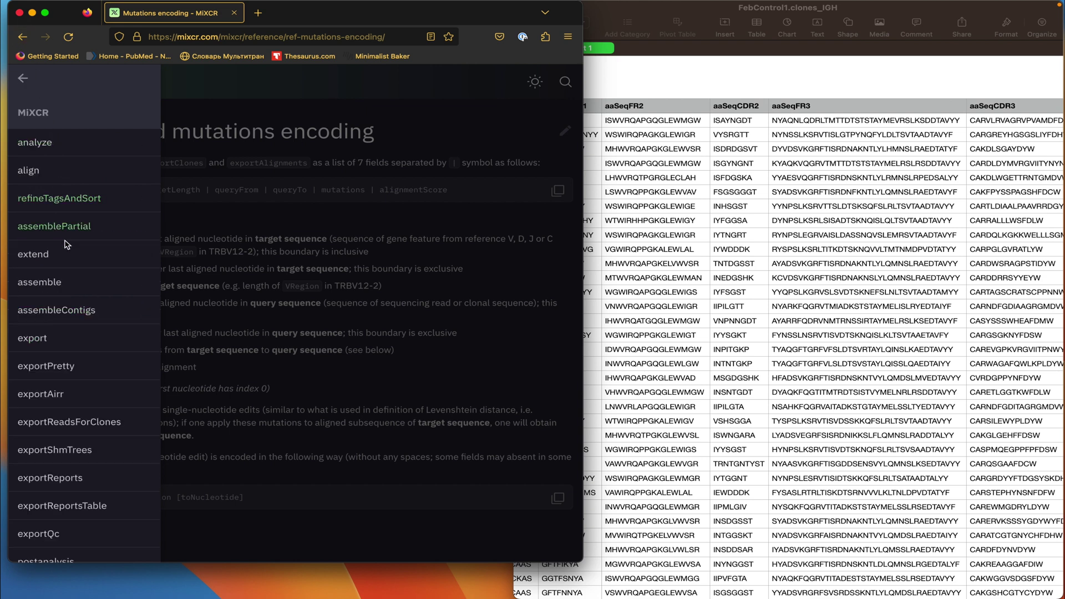
pyautogui.click(40, 338)
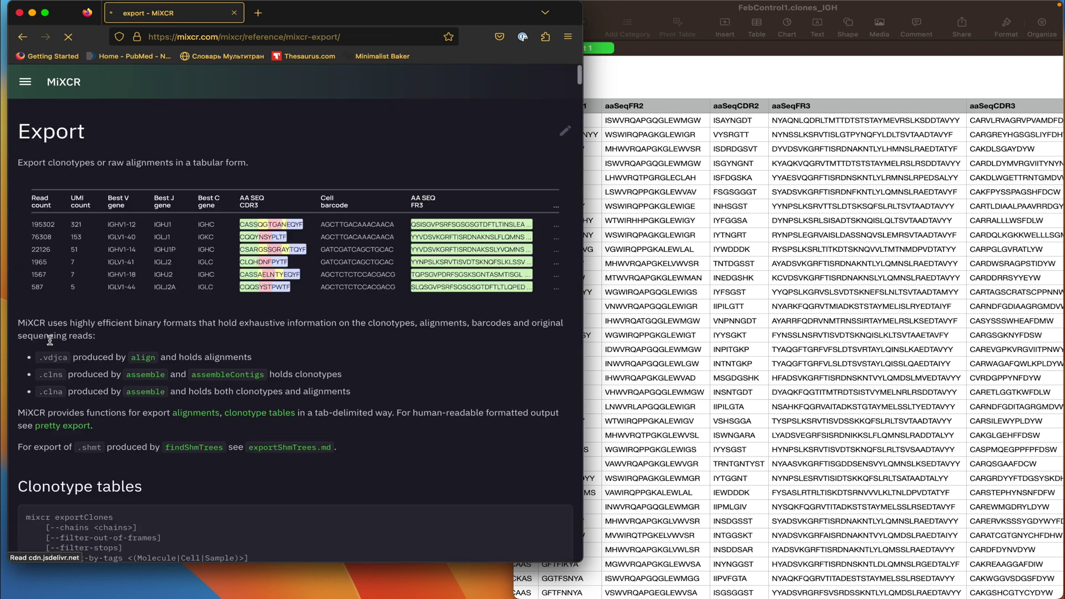
# Scroll the export page to the default anchor points table and the sheet to the refPoints column
pyautogui.scroll(-20, 465, 233)
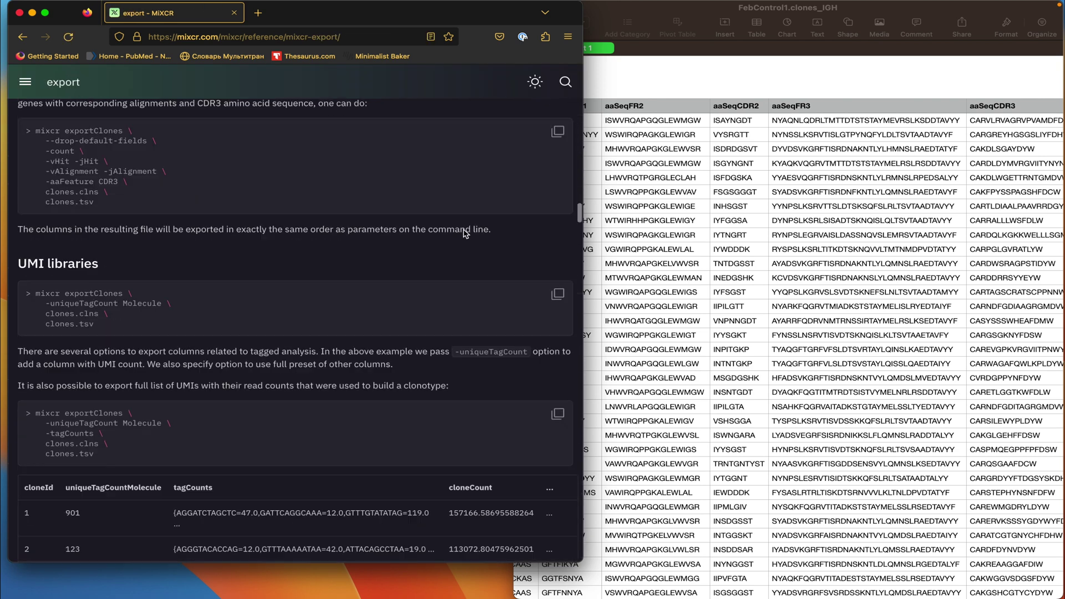
pyautogui.scroll(-20, 465, 233)
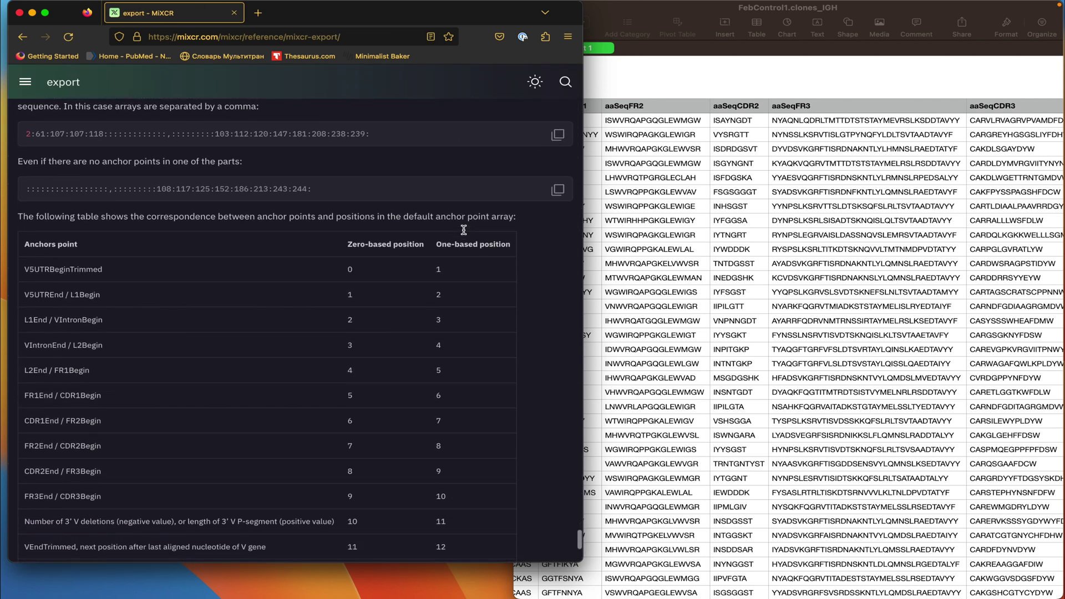
pyautogui.scroll(2, 463, 229)
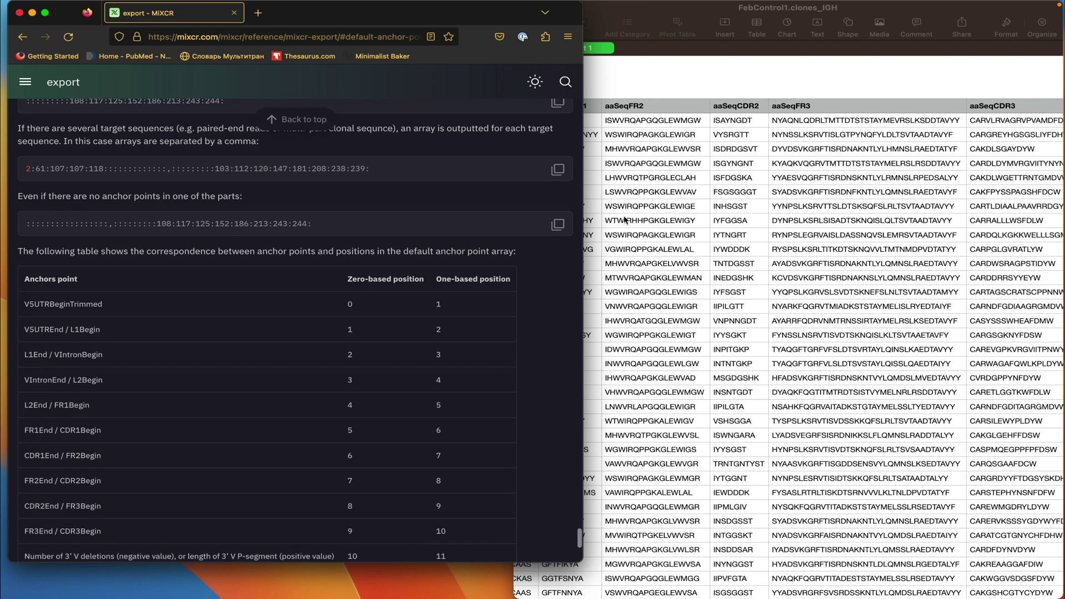
pyautogui.hscroll(10, 865, 179)
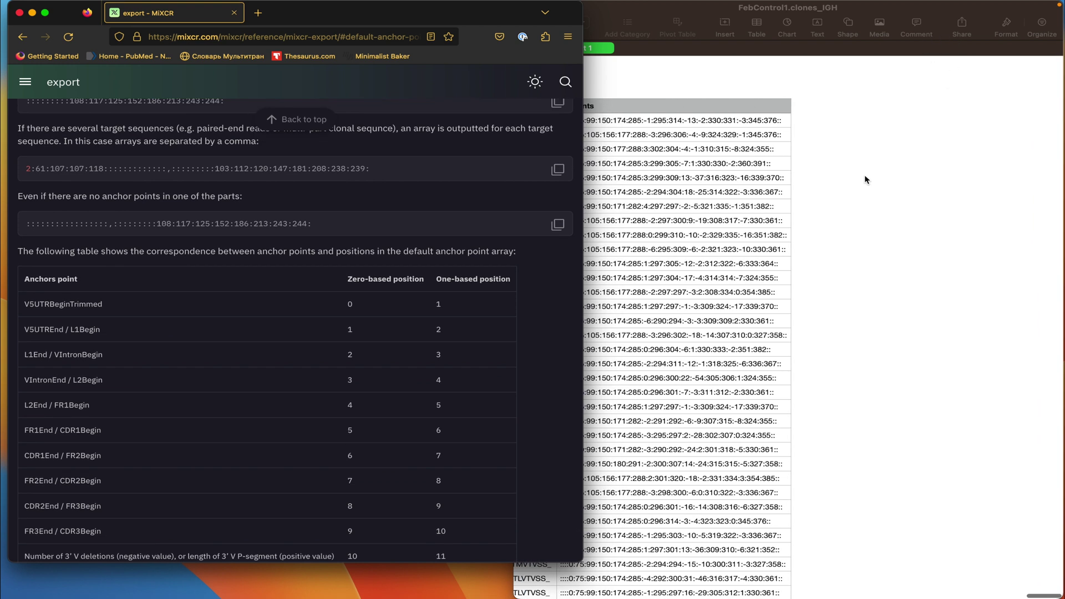
pyautogui.hscroll(-3, 865, 179)
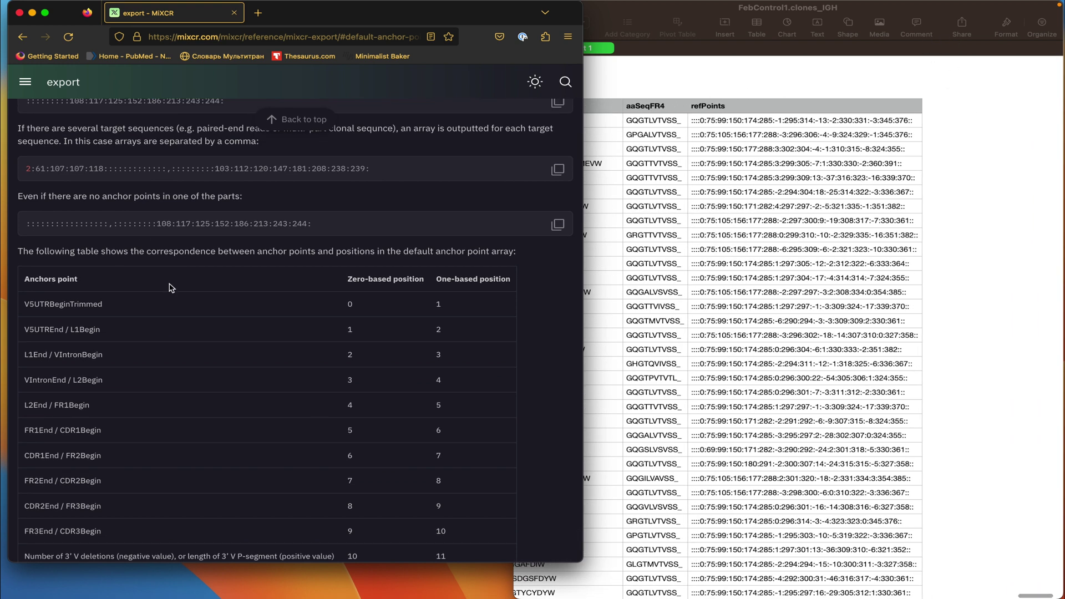